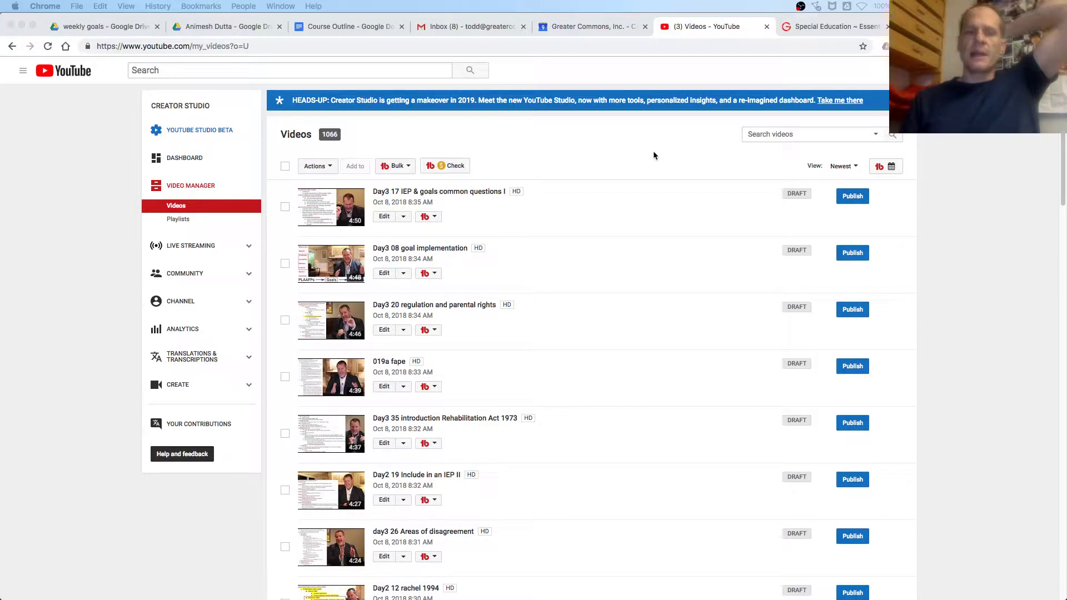
Step: Open the 'Day3 17 IEP & goals common questions I' edit page and start a custom thumbnail
click(385, 216)
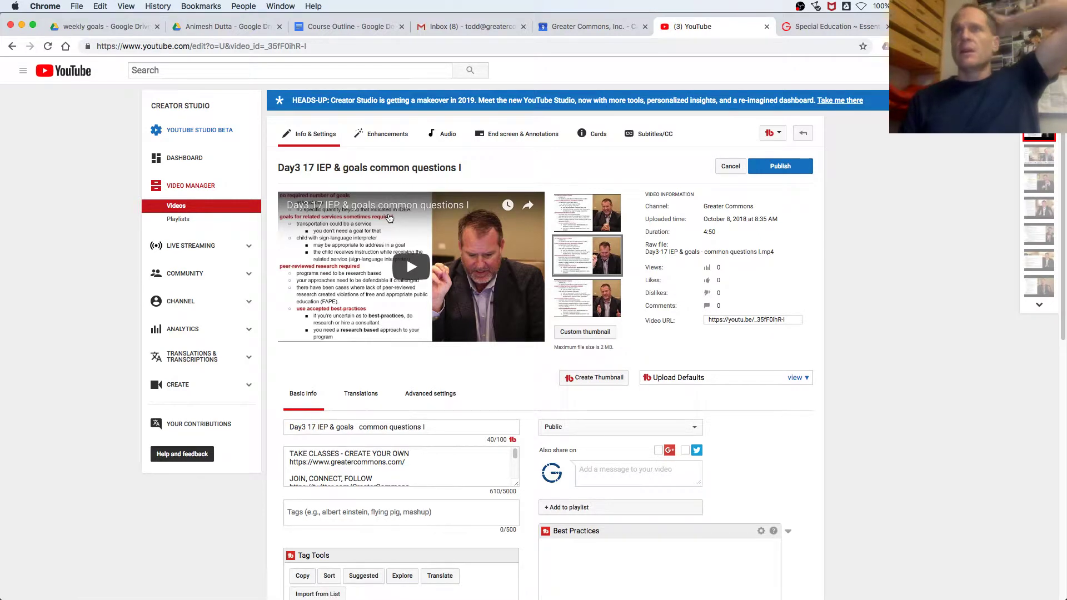
click(599, 379)
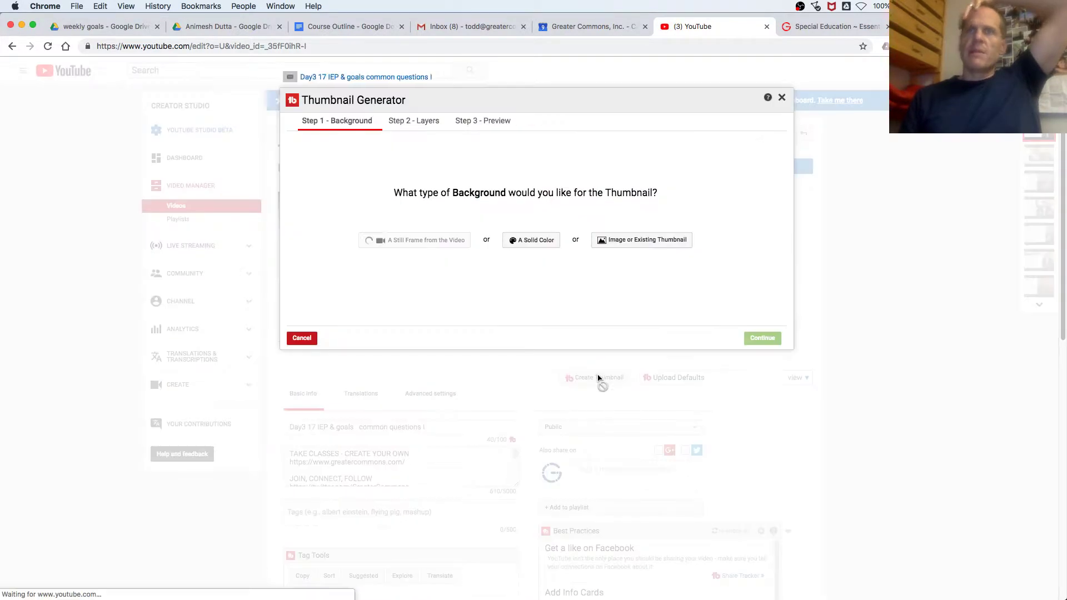
Step: Give the thumbnail a solid blue background and continue to adding layers
click(531, 244)
click(675, 184)
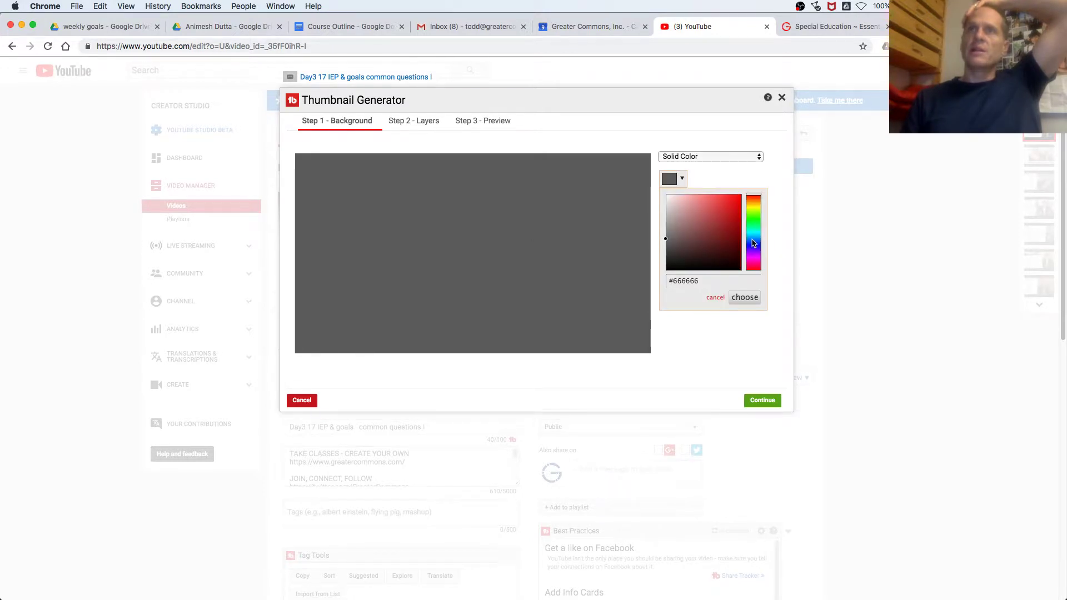
click(744, 298)
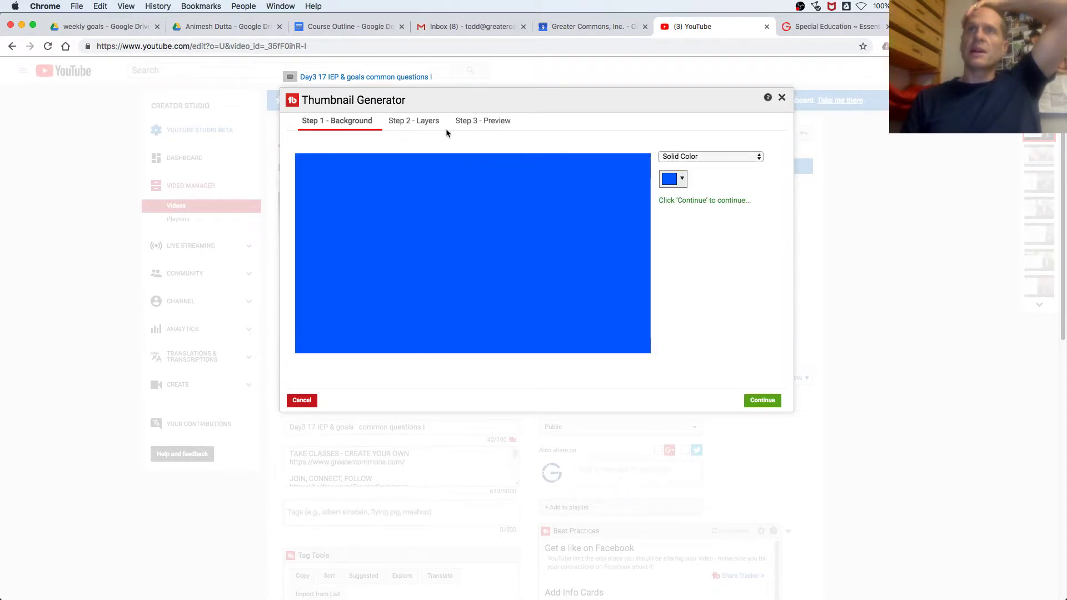
click(434, 125)
Step: Load the saved 'students with disabilities' template and select its IDEA headline
click(727, 185)
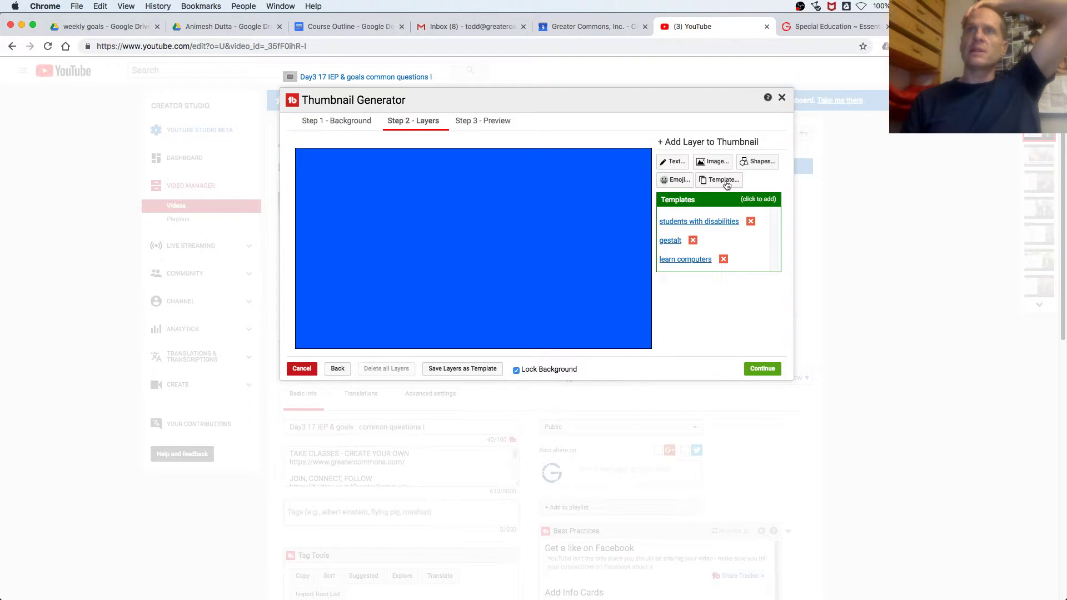
click(713, 221)
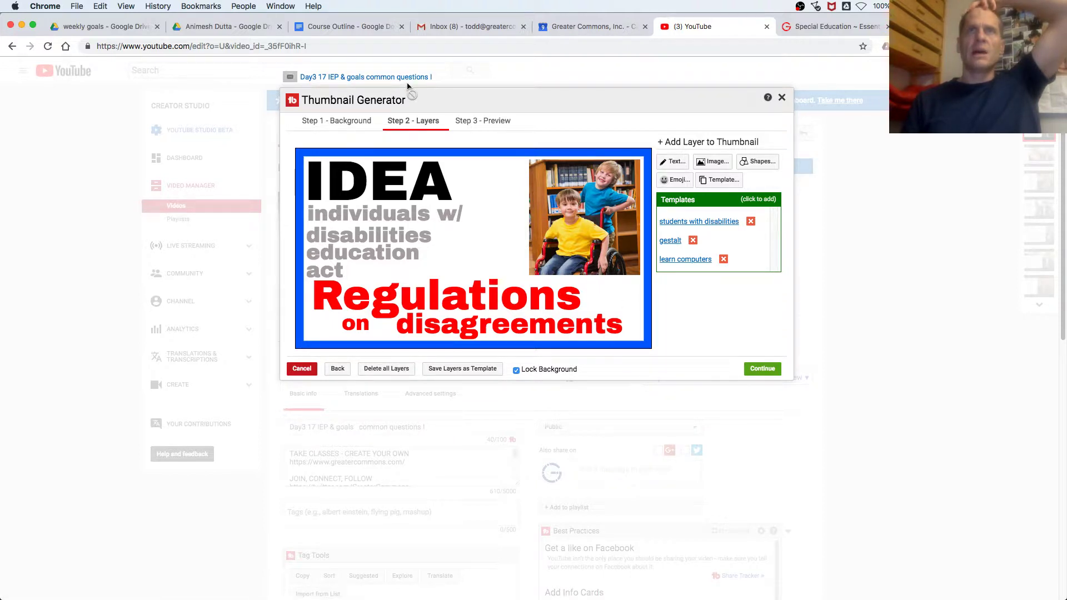
click(426, 181)
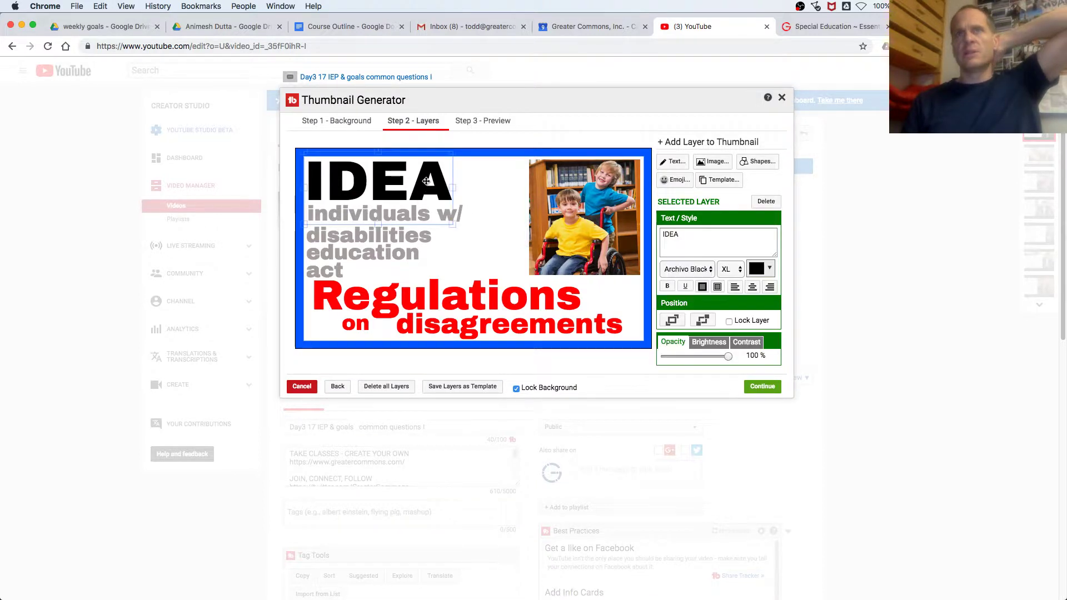
Step: Change the headline to IEP, the first line to 'individualized', and remove the 'disabilities' line
double_click(686, 233)
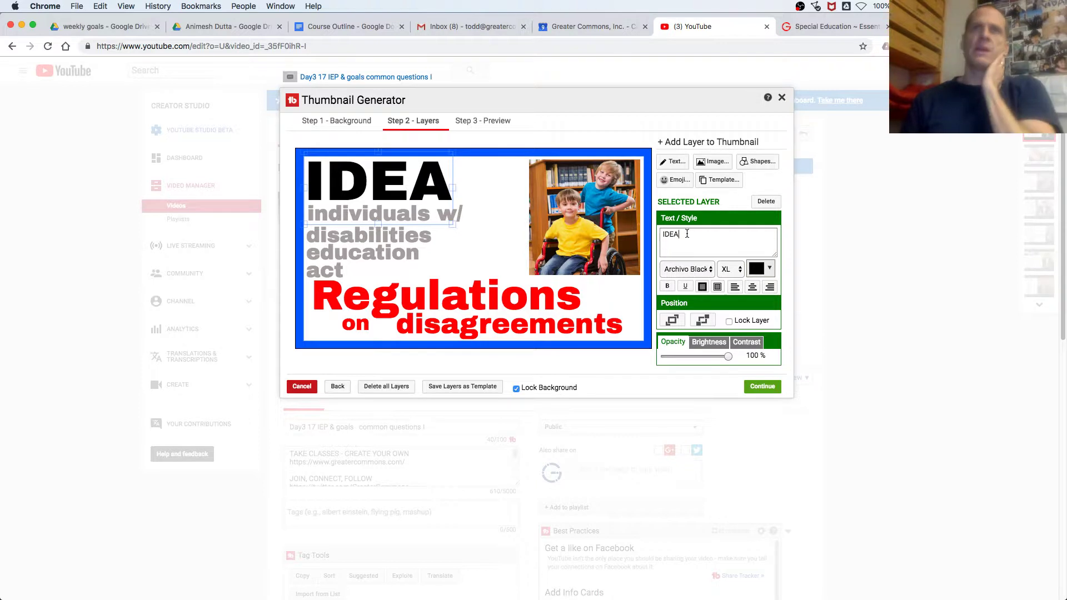
text(IEP)
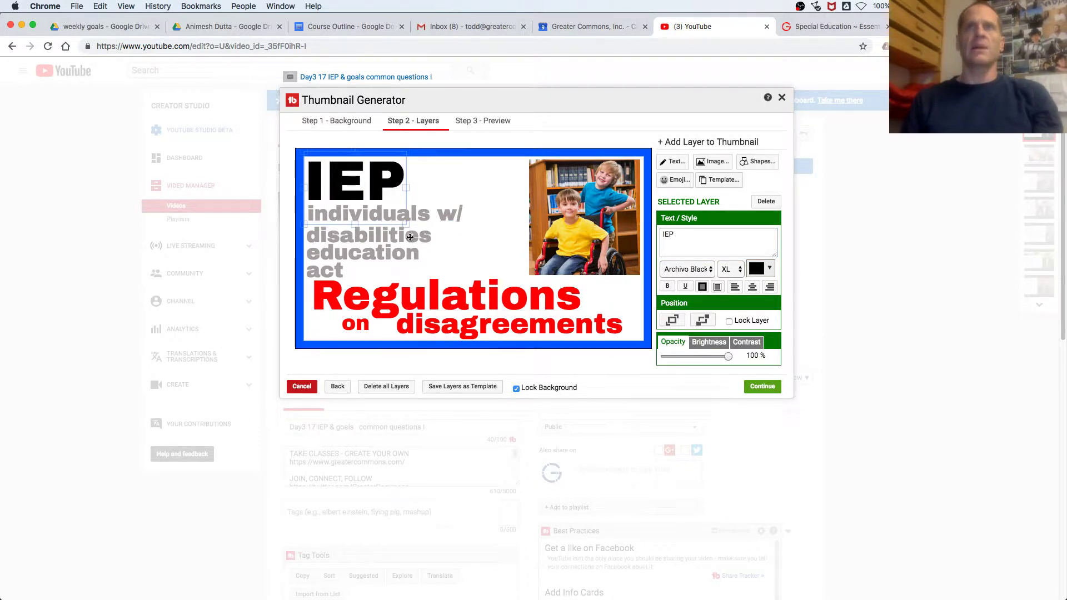
click(426, 216)
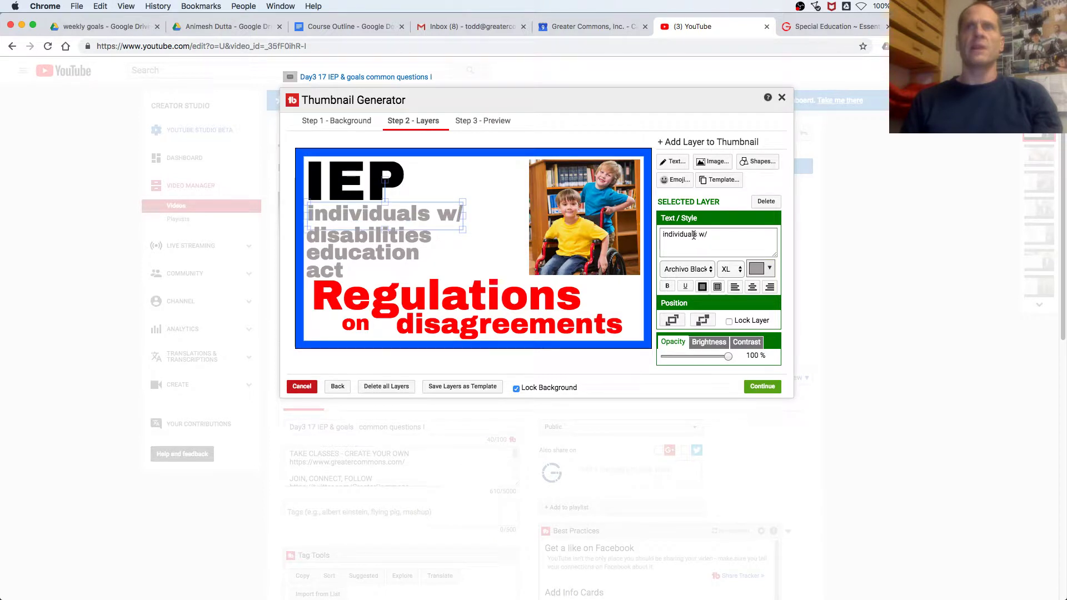
text(ized)
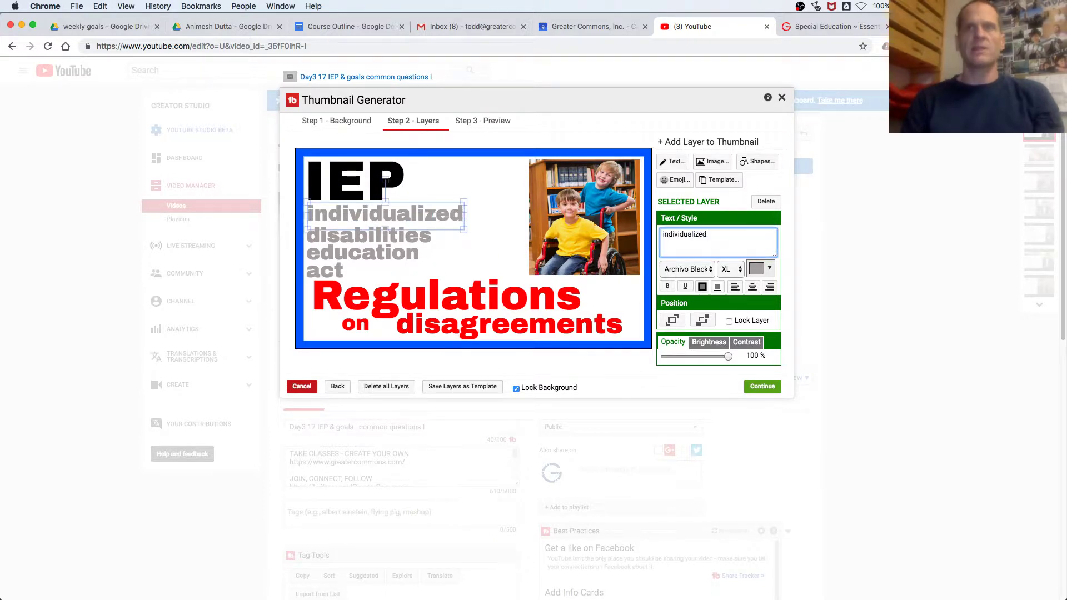
click(377, 236)
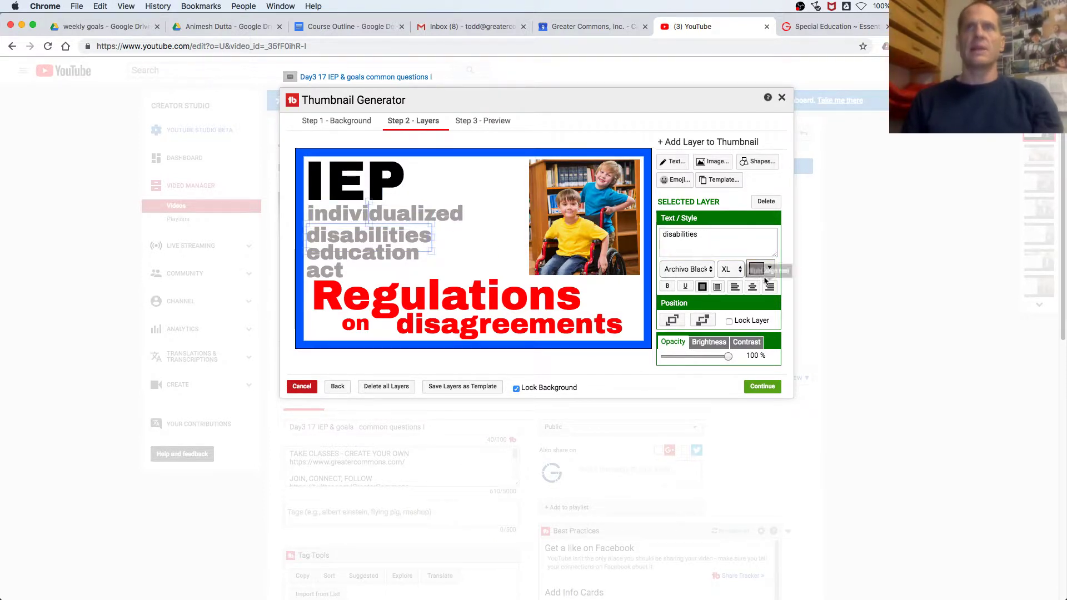
click(766, 200)
Step: Move 'education' and 'program' up so the grey lines stack under IEP
drag(402, 250, 401, 231)
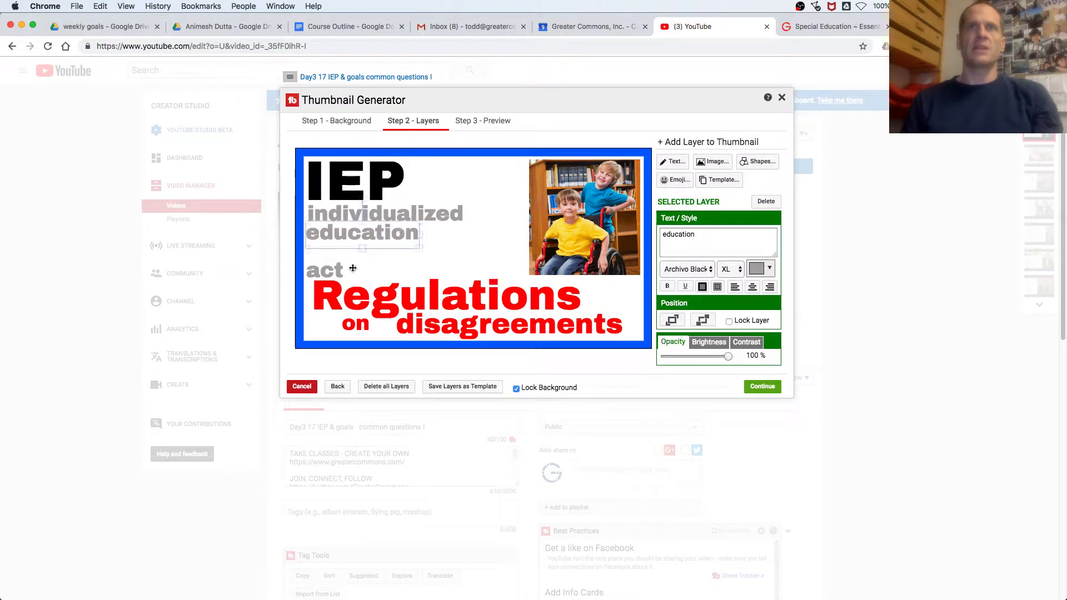
drag(327, 271, 332, 253)
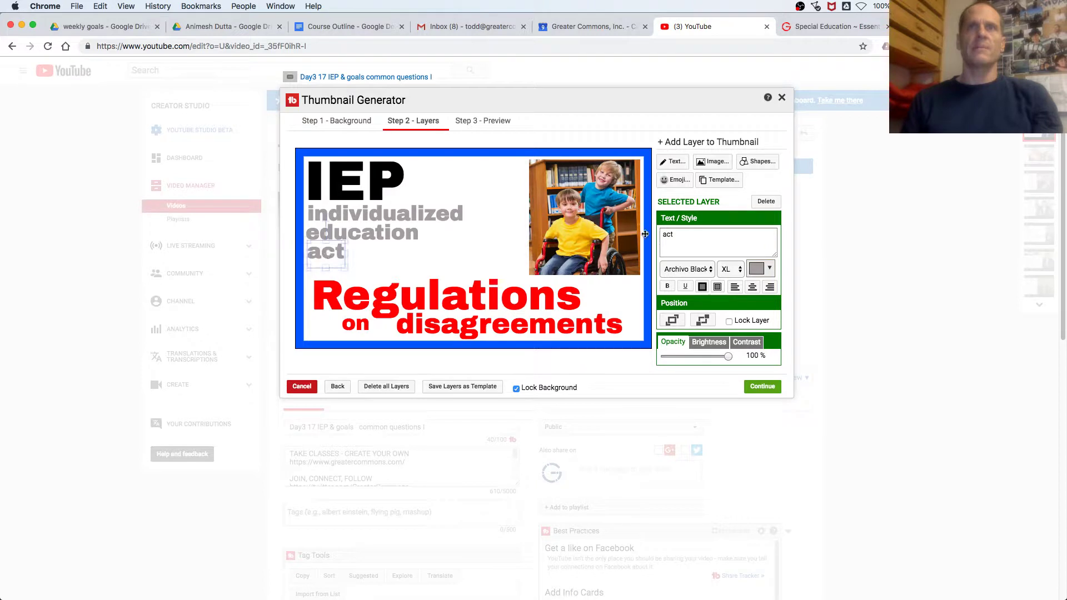
text(progr)
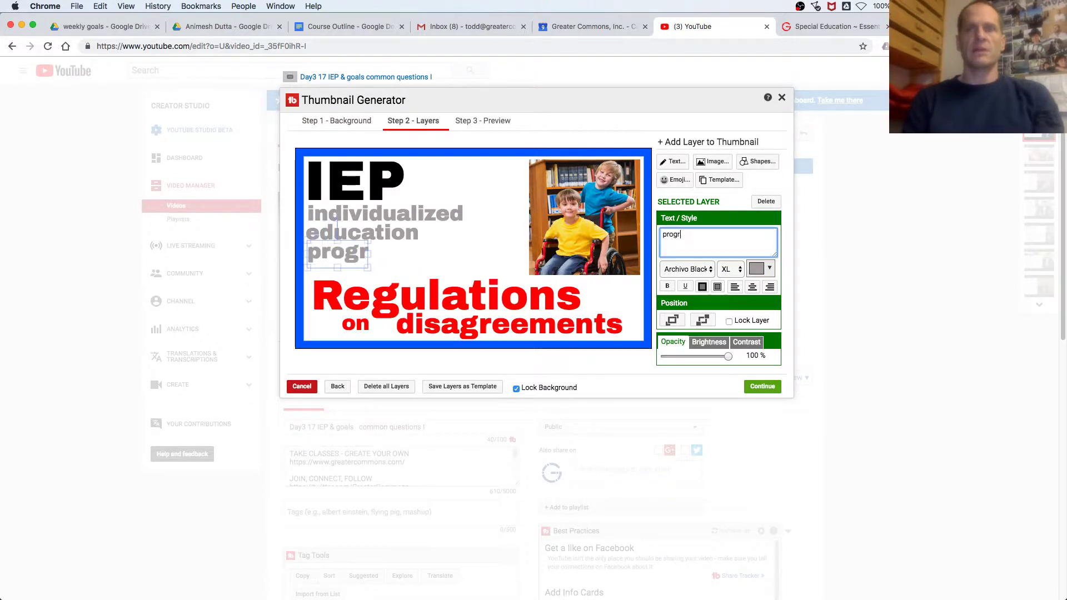
text(am)
drag(367, 253, 365, 252)
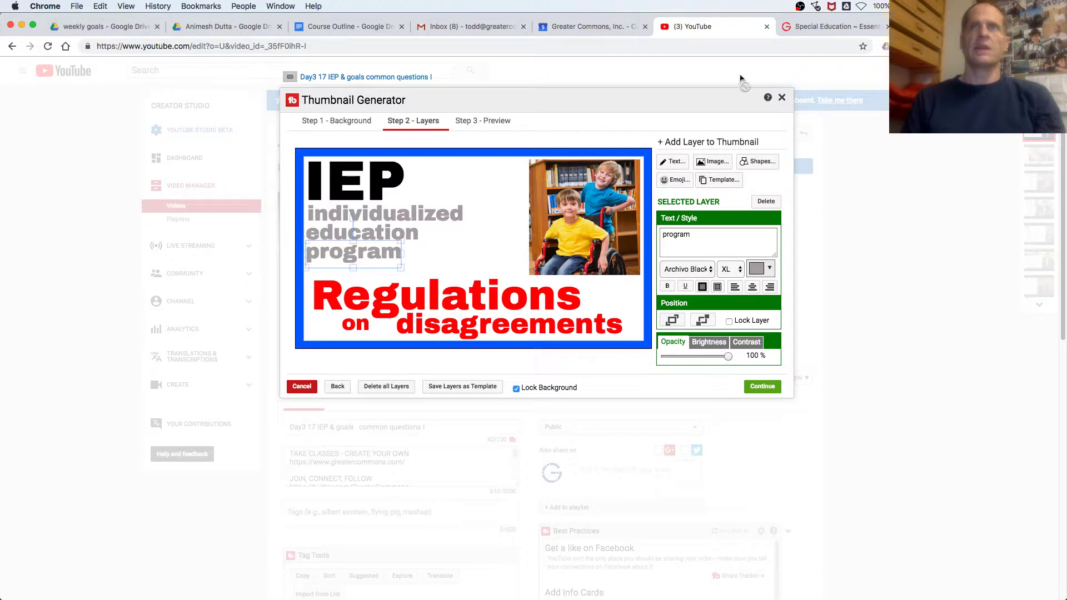
Step: Search 'individualized education program wiki' in a new tab, then return to the thumbnail editor
key(super+t)
text(in)
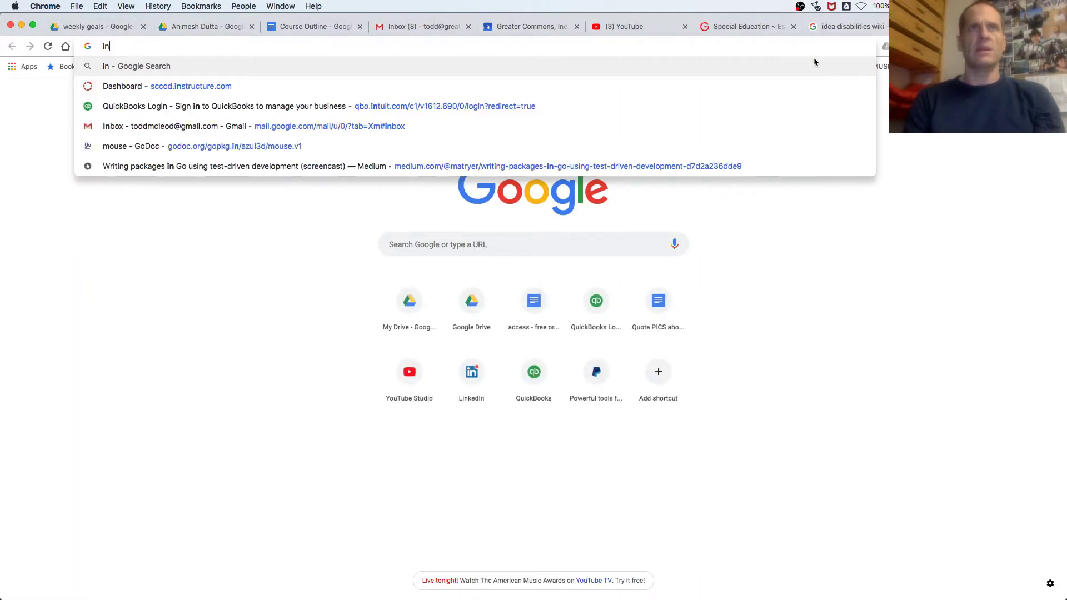
text(divid)
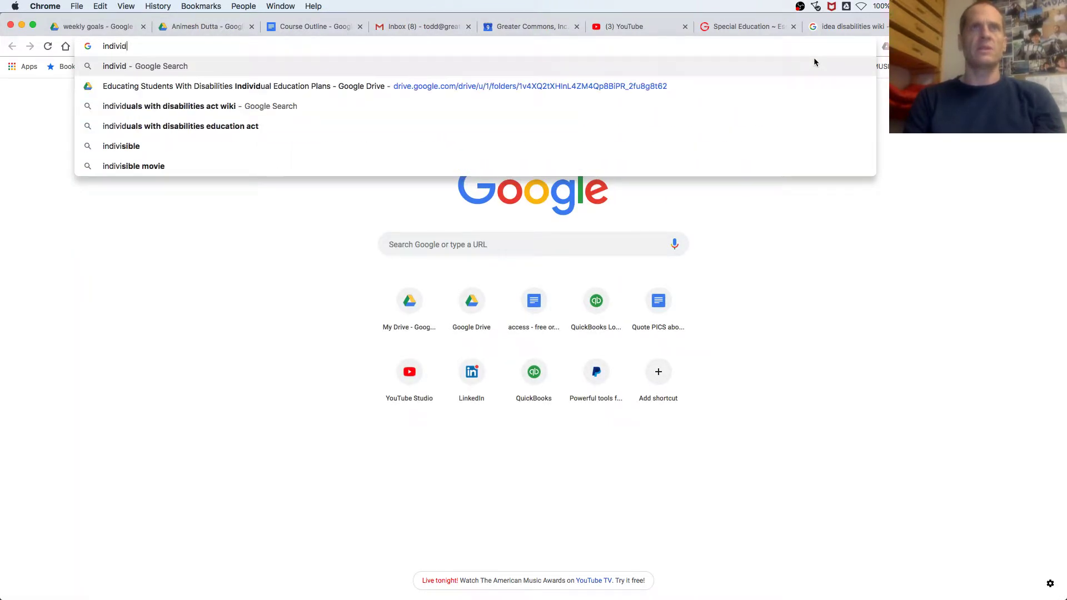
text(ualized education p)
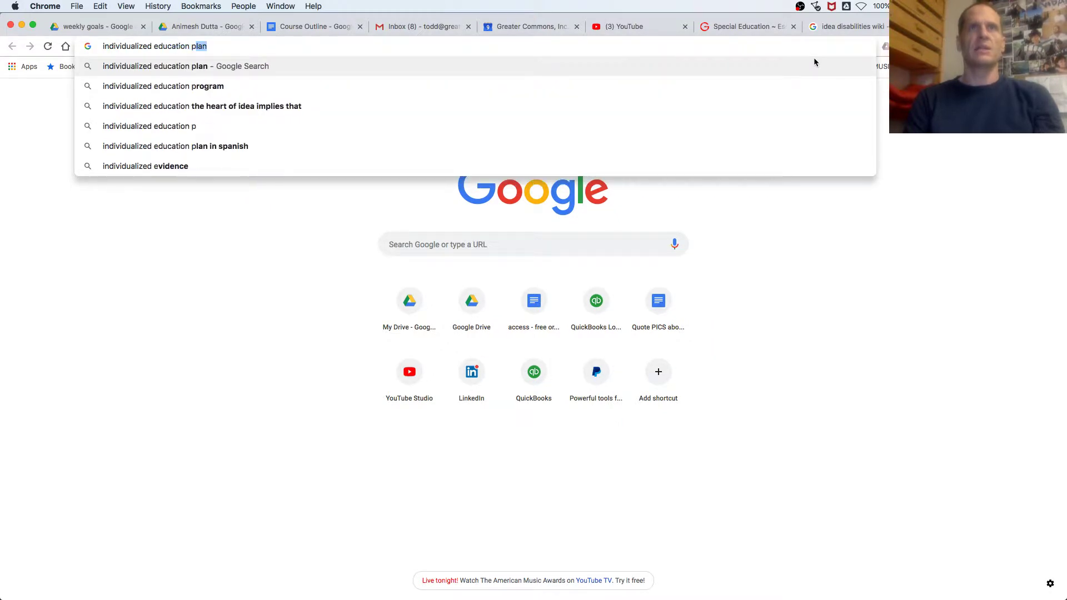
text(rogram wiki)
key(Return)
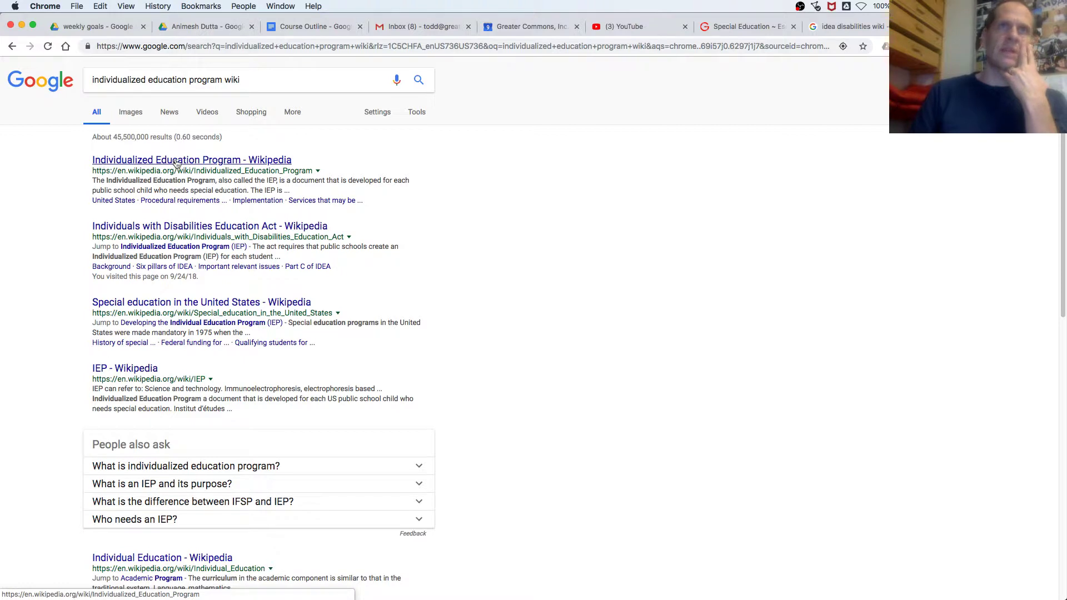
click(760, 27)
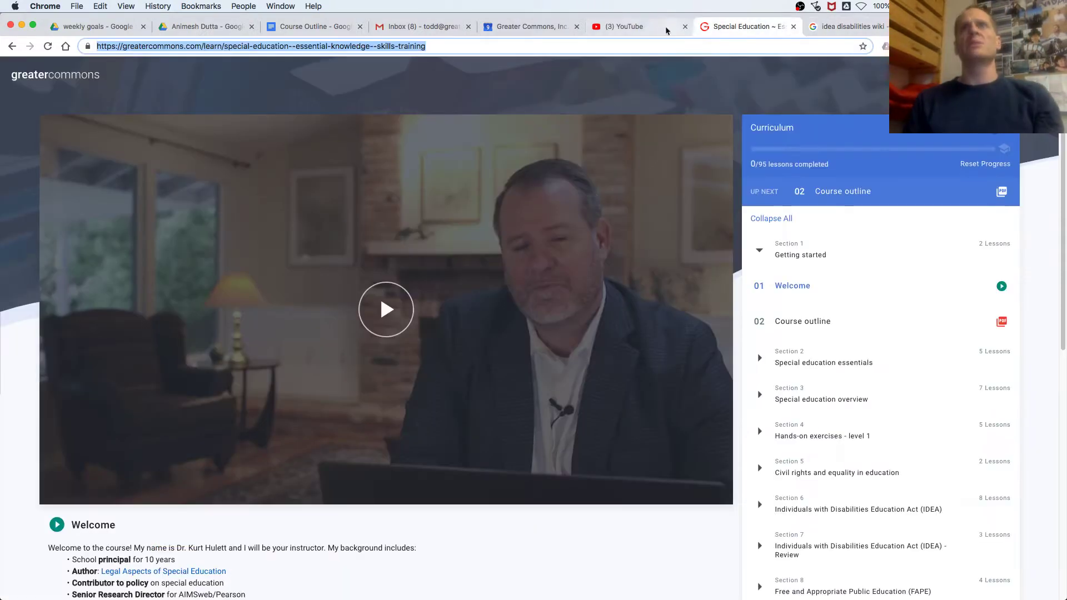
click(651, 32)
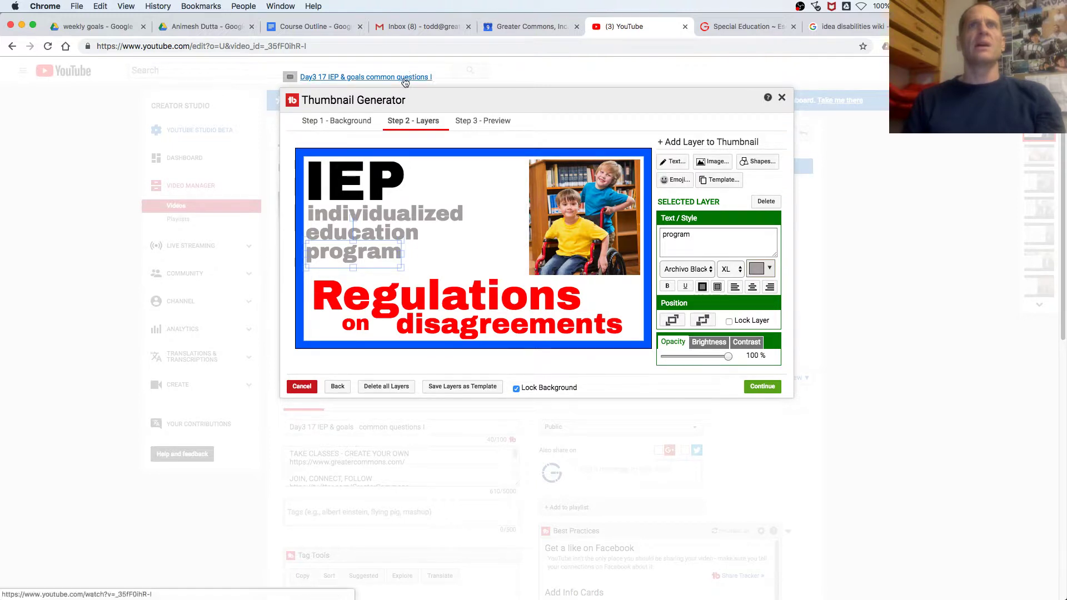
Step: Reword the red lines to 'Goals' and '& disagreements' and arrange them under the grey text
click(492, 297)
drag(491, 297, 490, 293)
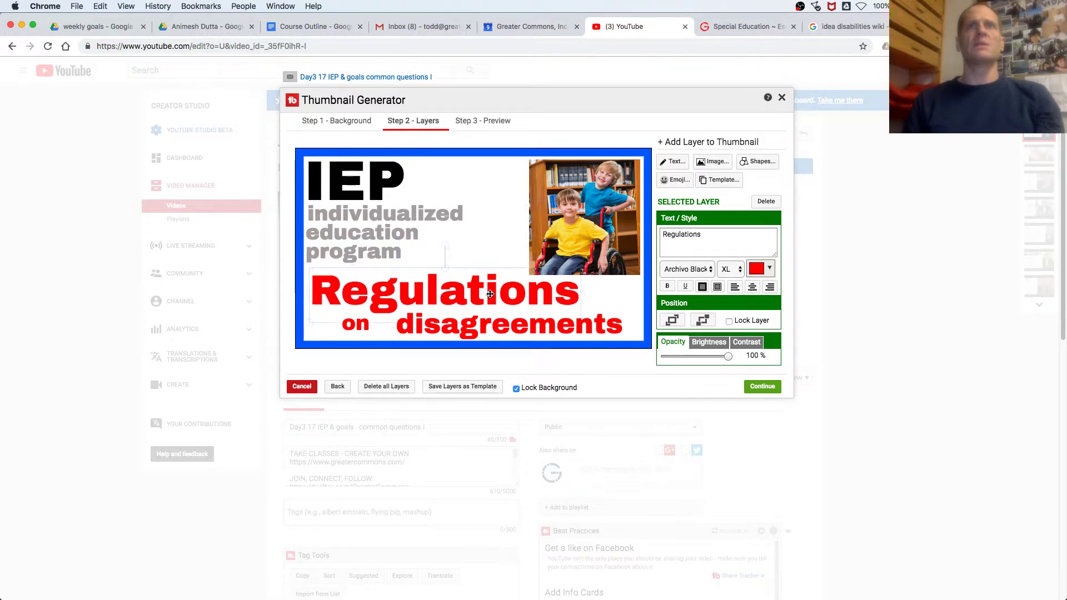
text(G)
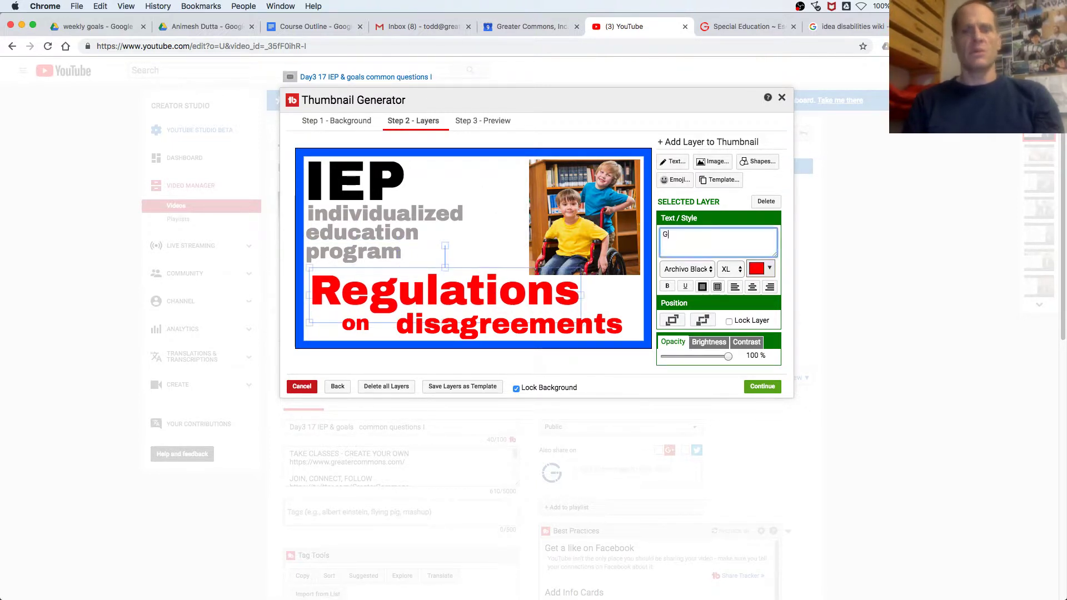
text(OALS)
drag(409, 294, 449, 291)
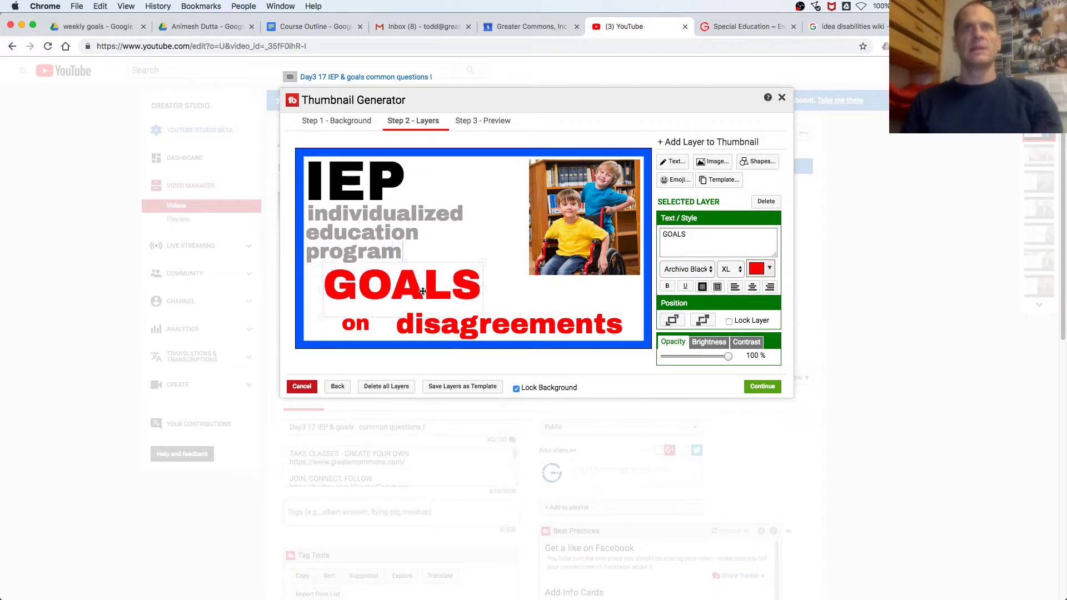
click(360, 334)
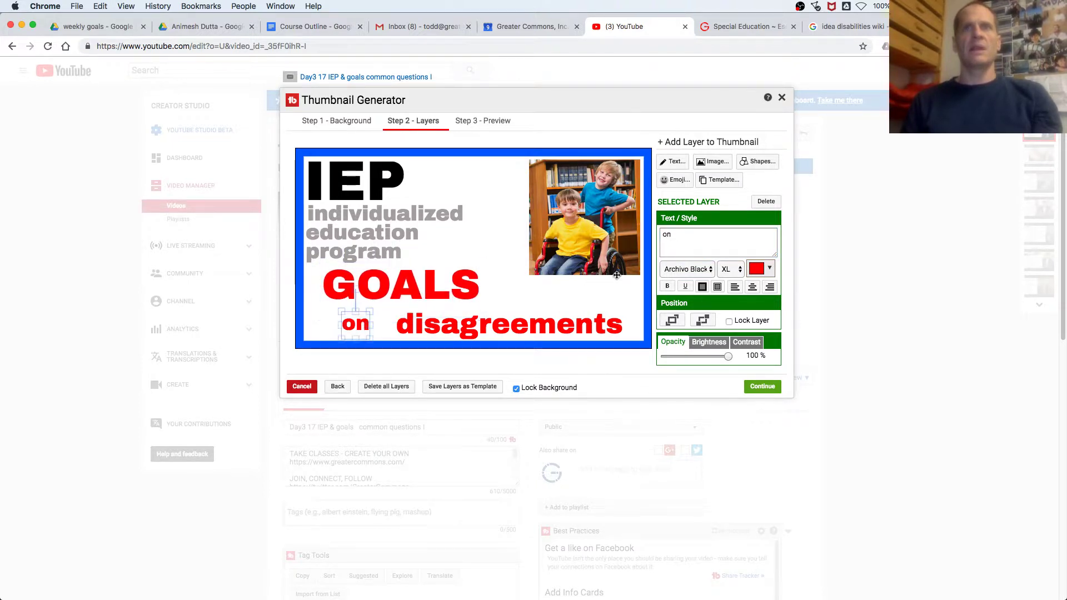
click(443, 274)
double_click(685, 236)
text(Goals)
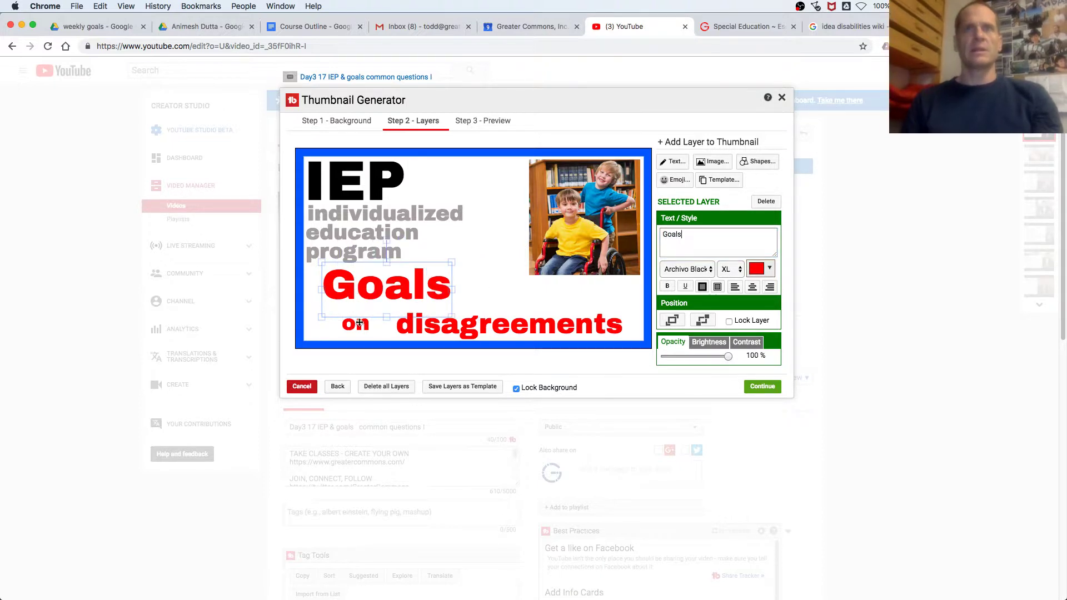
click(355, 323)
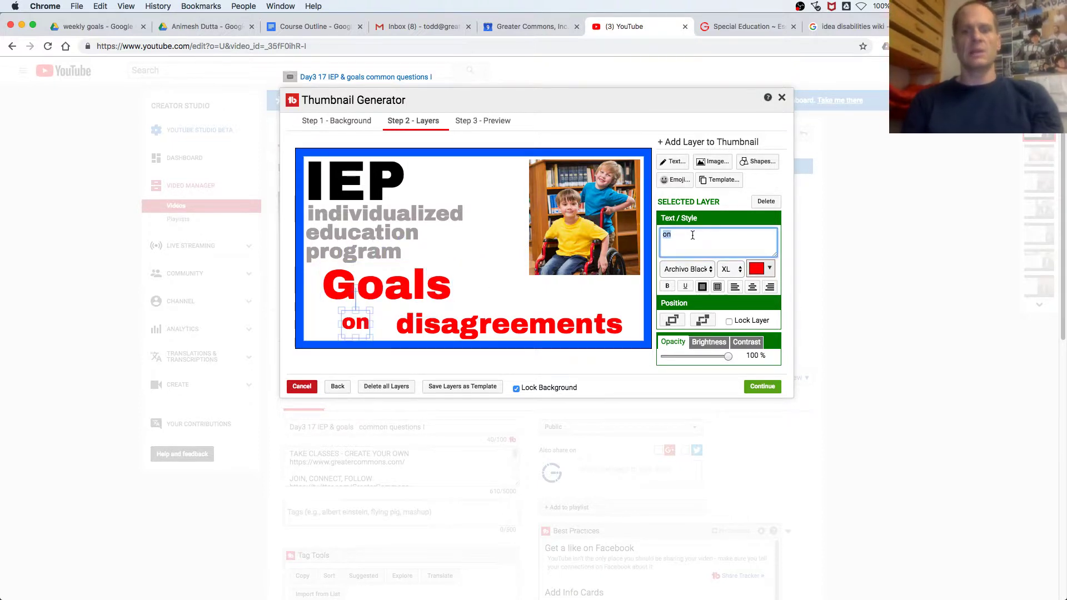
text(&)
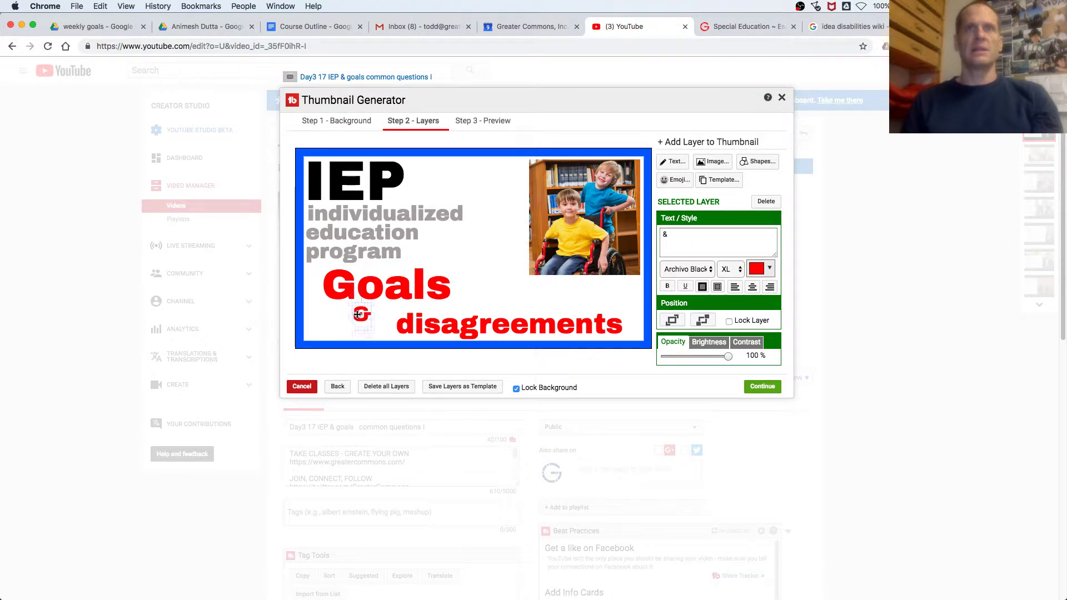
drag(355, 318, 361, 317)
drag(460, 324, 440, 327)
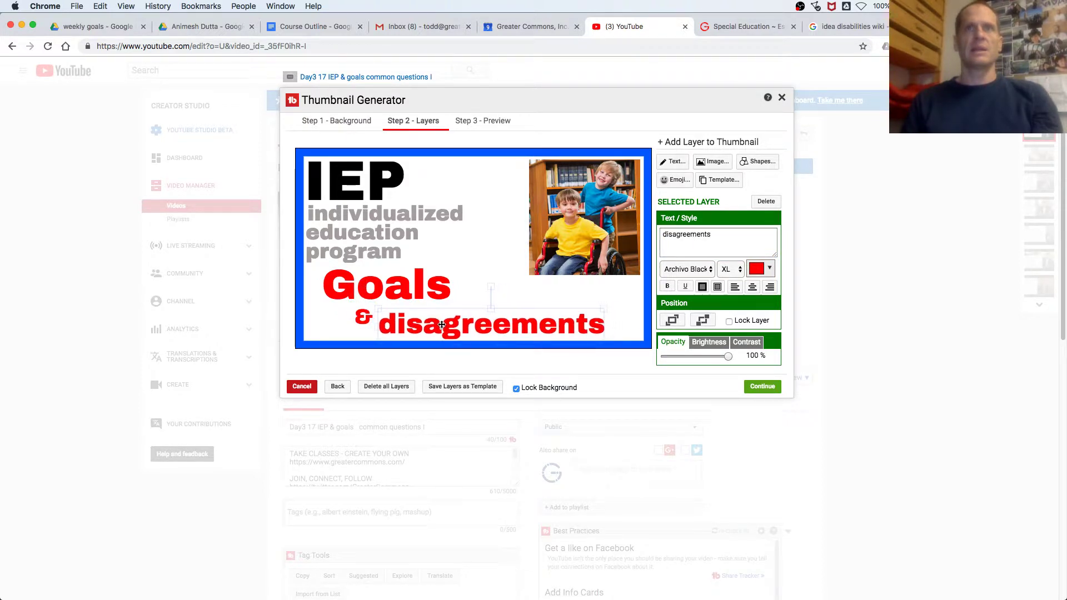
drag(367, 287, 355, 288)
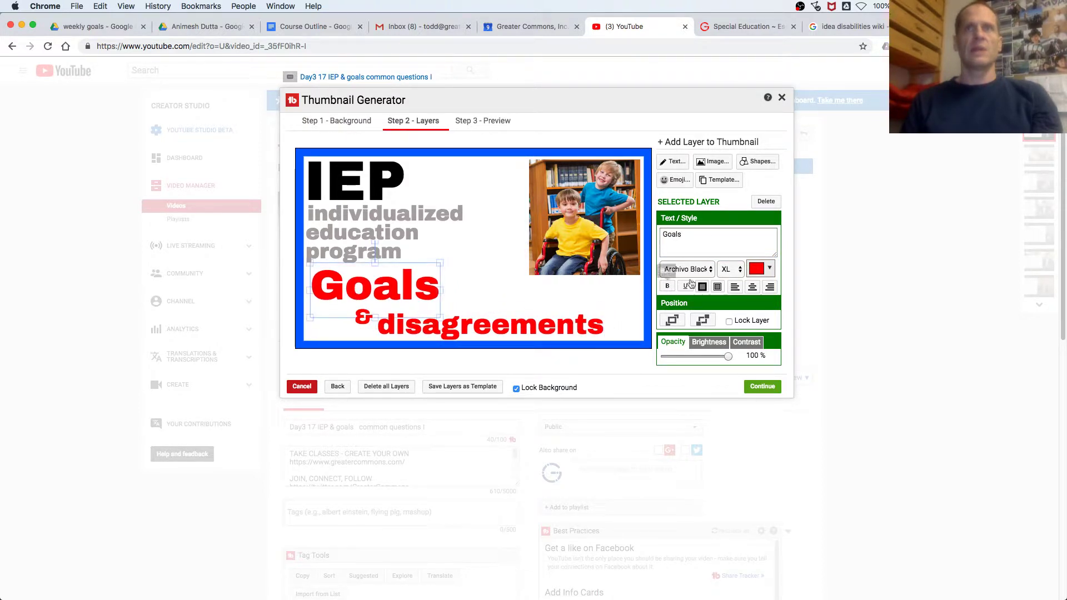
Step: Enlarge 'Goals' to XXL and shift it slightly left above '& disagreements'
click(729, 268)
click(733, 279)
key(Down)
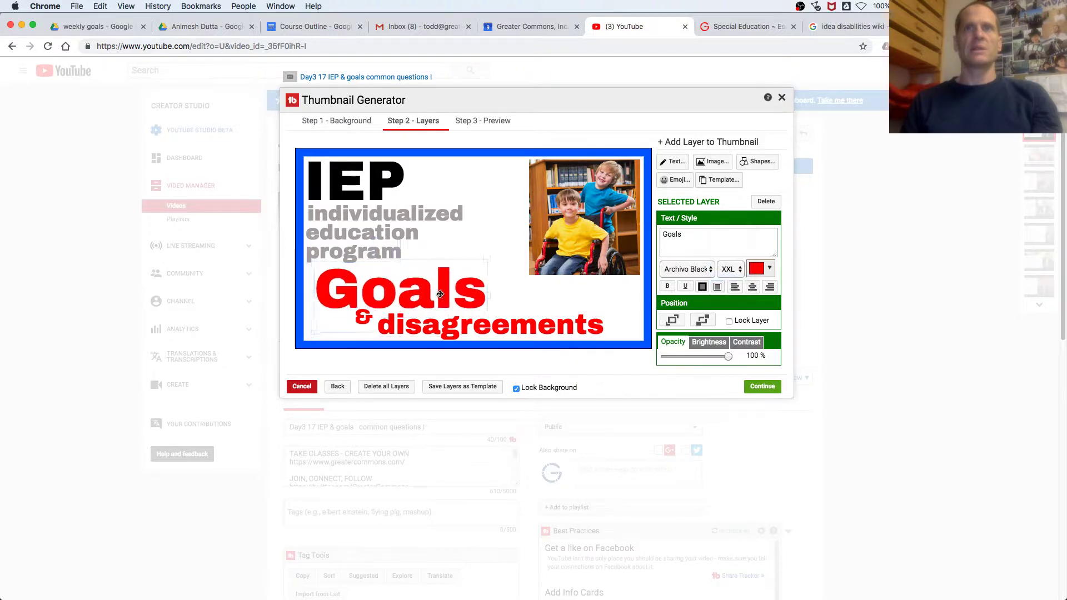
drag(446, 289, 443, 291)
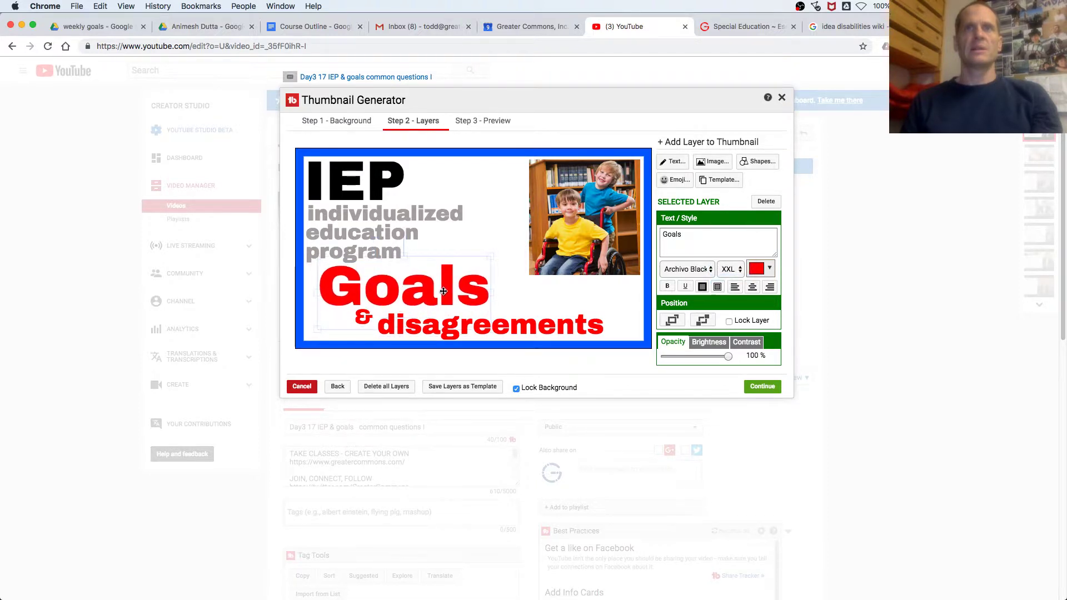
click(487, 328)
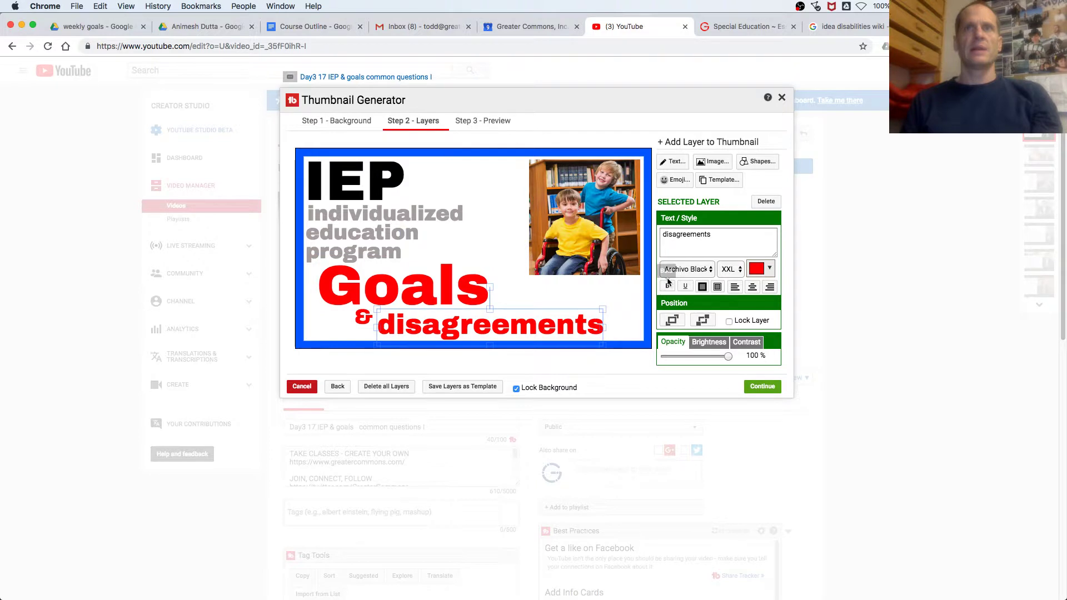
Step: Replace 'disagreements' with 'common questions' and move the & up beside Goals
double_click(684, 236)
text(common qu)
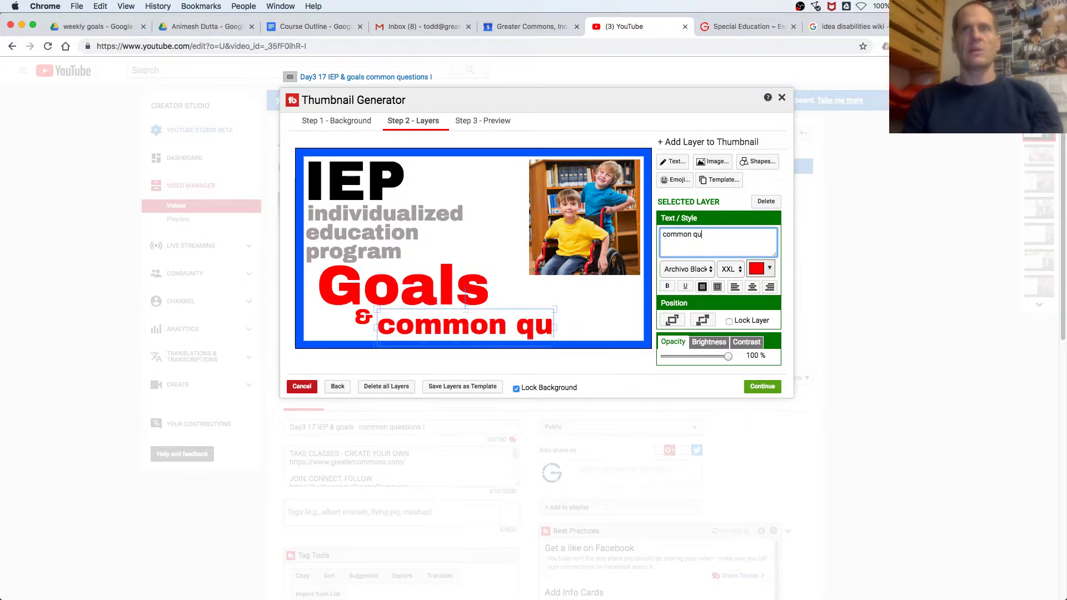
text(estions)
drag(513, 328, 481, 326)
drag(364, 313, 442, 308)
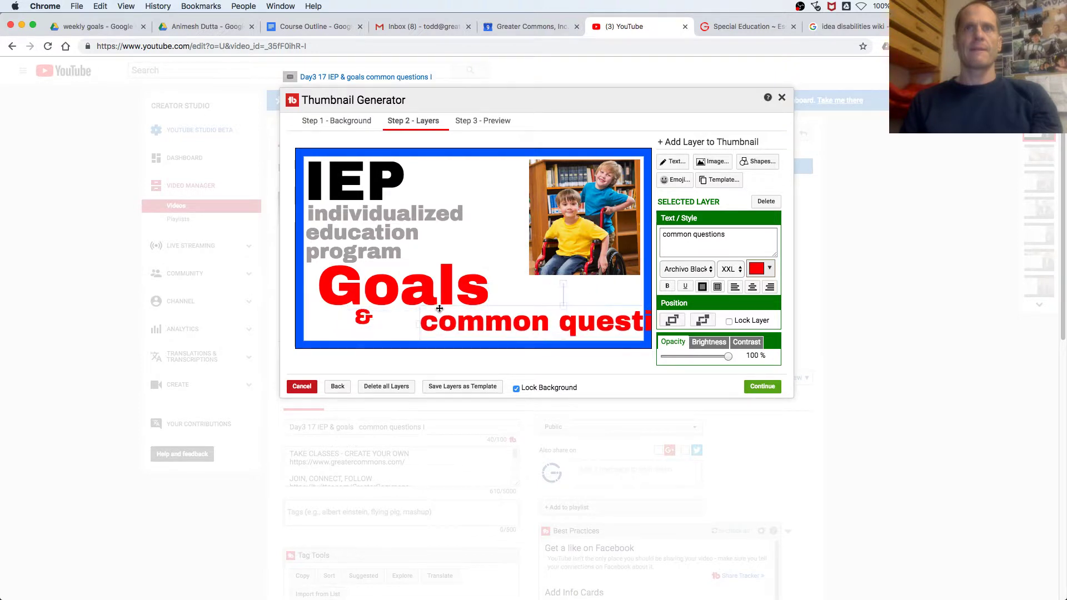
mouse_move(361, 308)
mouse_down()
mouse_move(335, 316)
mouse_move(531, 294)
mouse_move(418, 326)
mouse_up()
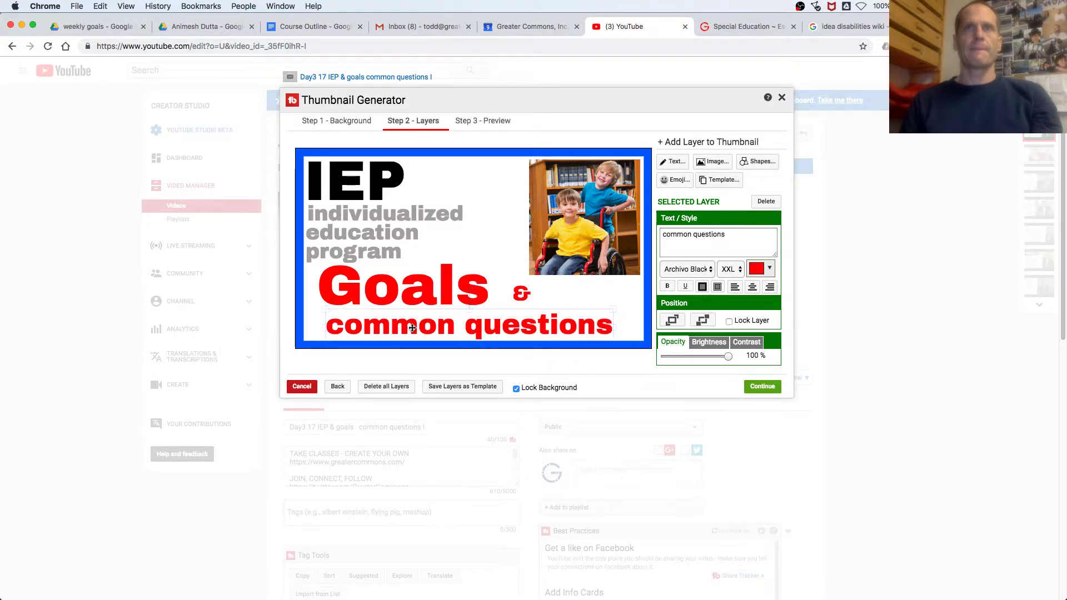
drag(521, 294, 515, 292)
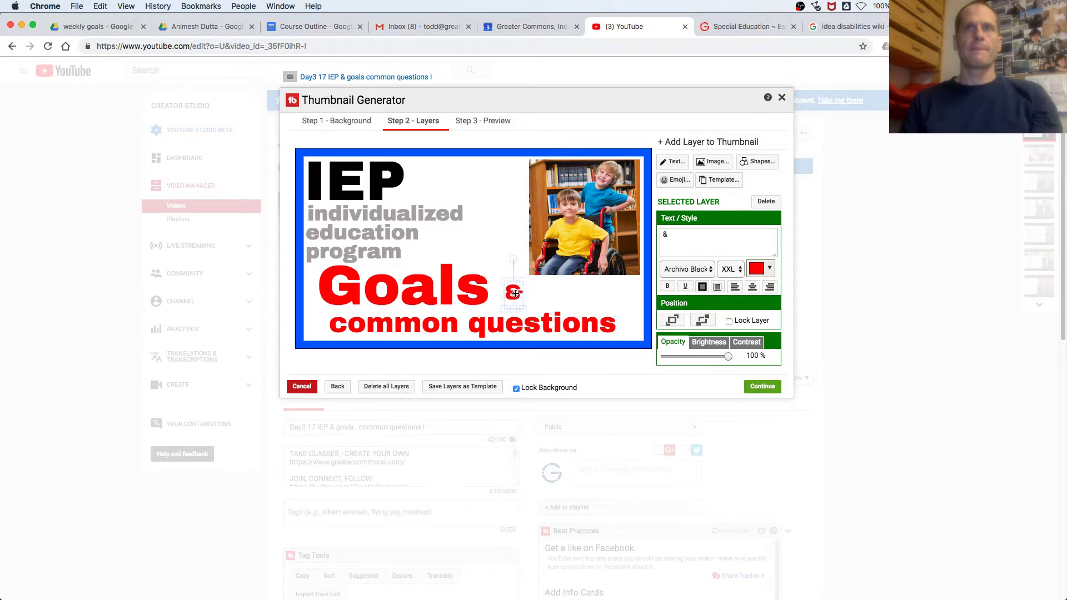
Step: Resize the & to sit beside Goals and switch it to Arial
click(734, 277)
click(734, 282)
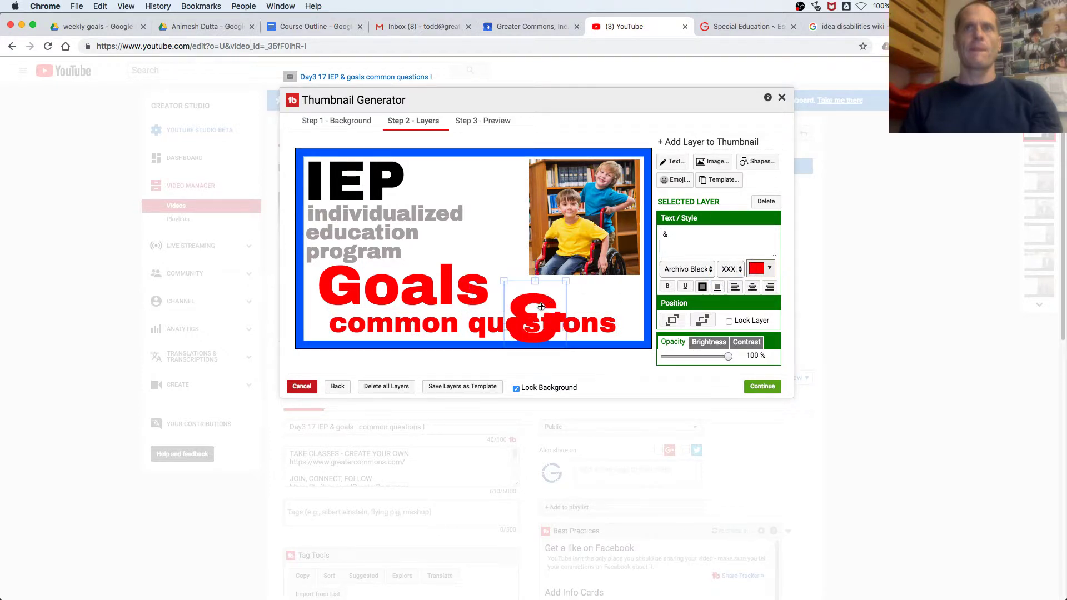
drag(540, 307, 526, 287)
click(725, 271)
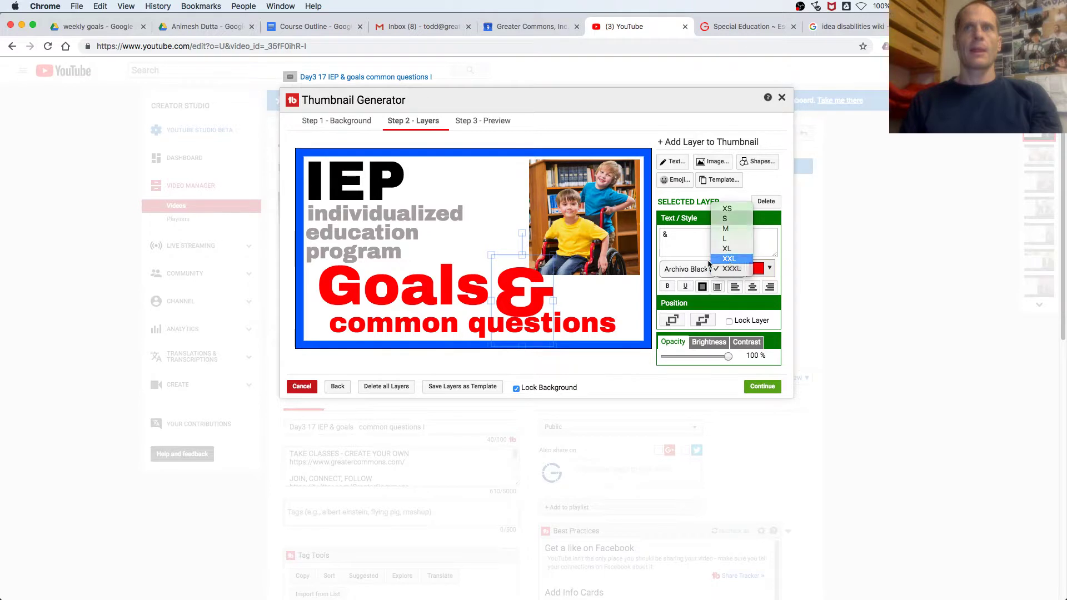
click(709, 262)
click(727, 273)
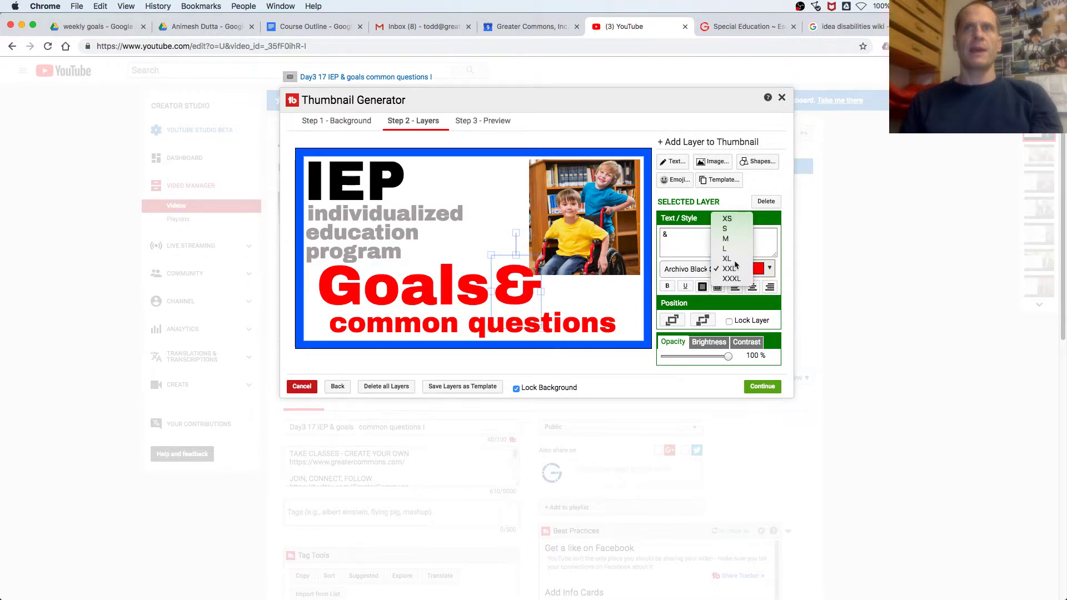
click(725, 255)
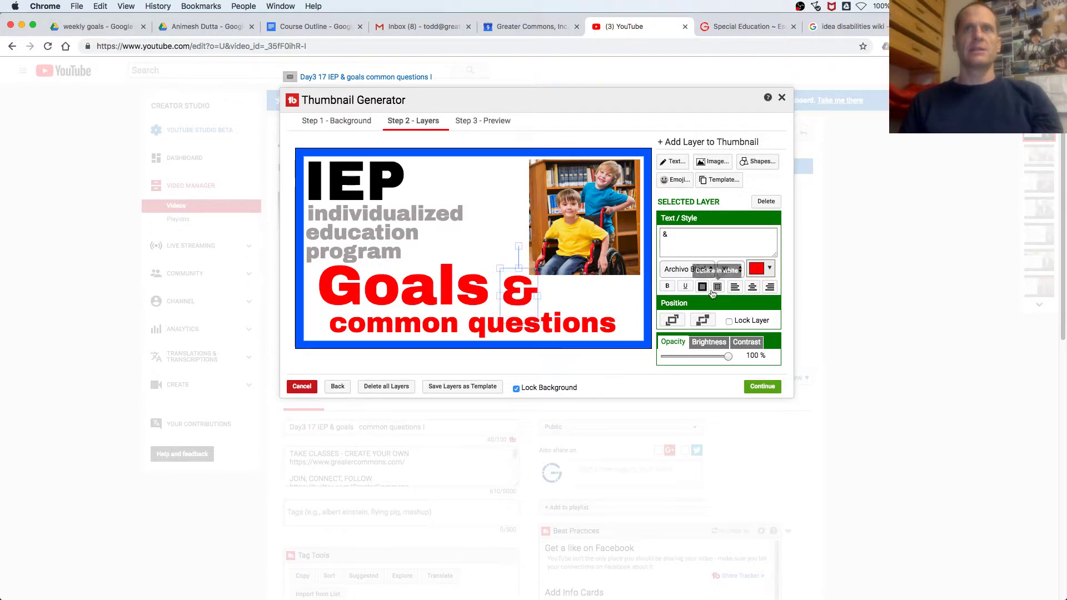
click(690, 269)
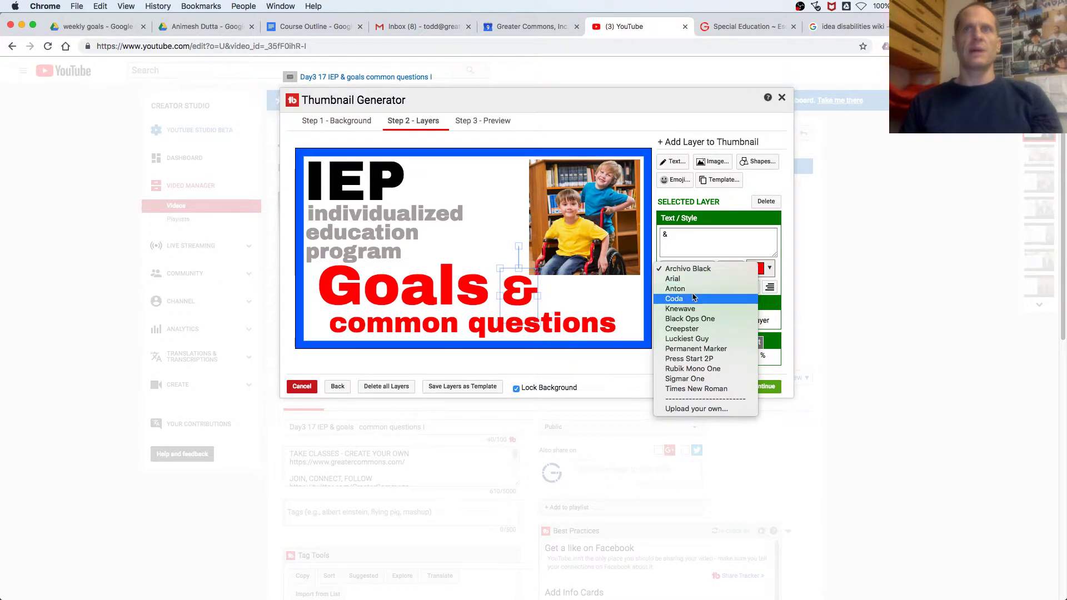
click(693, 280)
drag(528, 285, 517, 290)
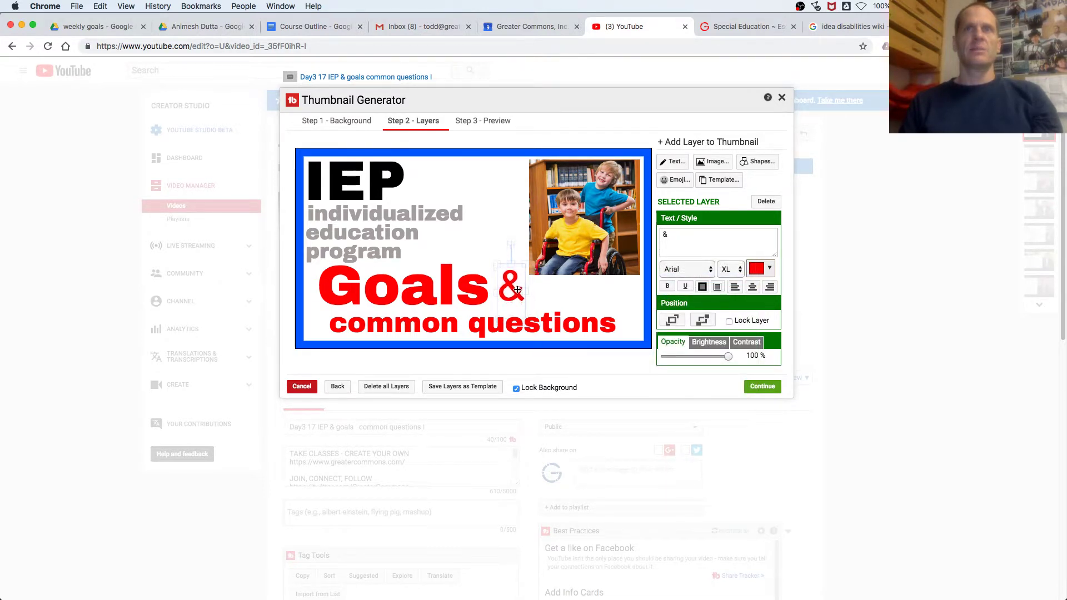
Step: Switch Goals and 'common questions' to Arial and shrink the & further, nudging it left
click(454, 292)
click(696, 269)
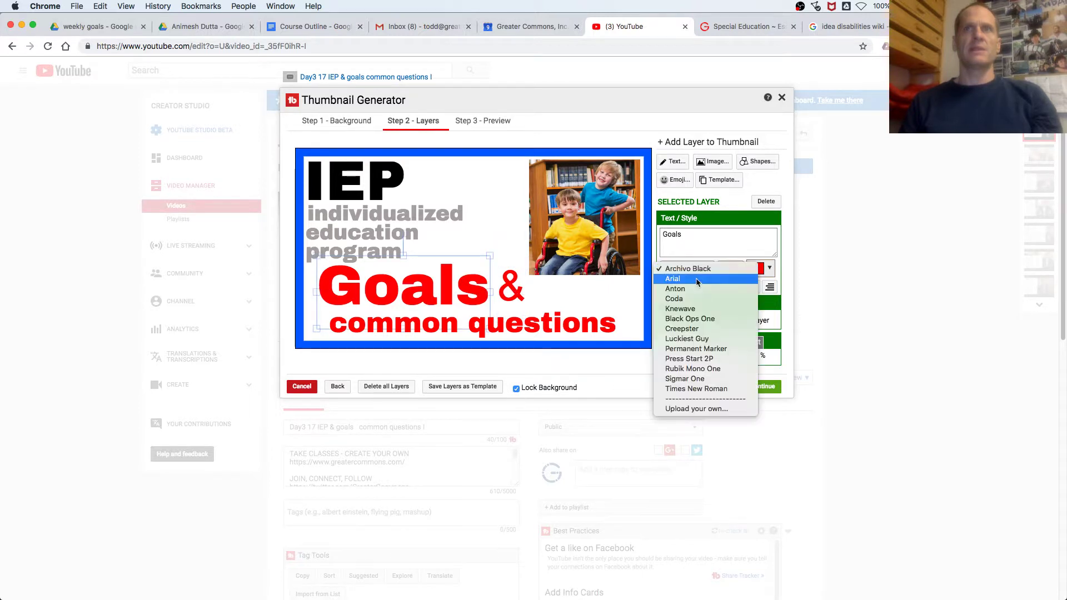
click(695, 280)
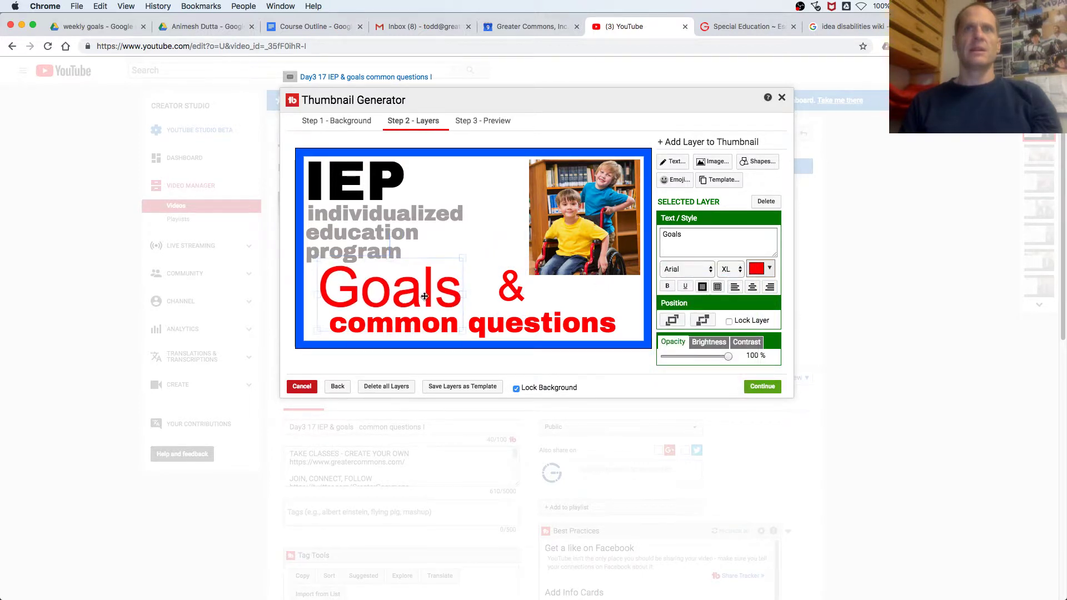
click(525, 310)
click(677, 271)
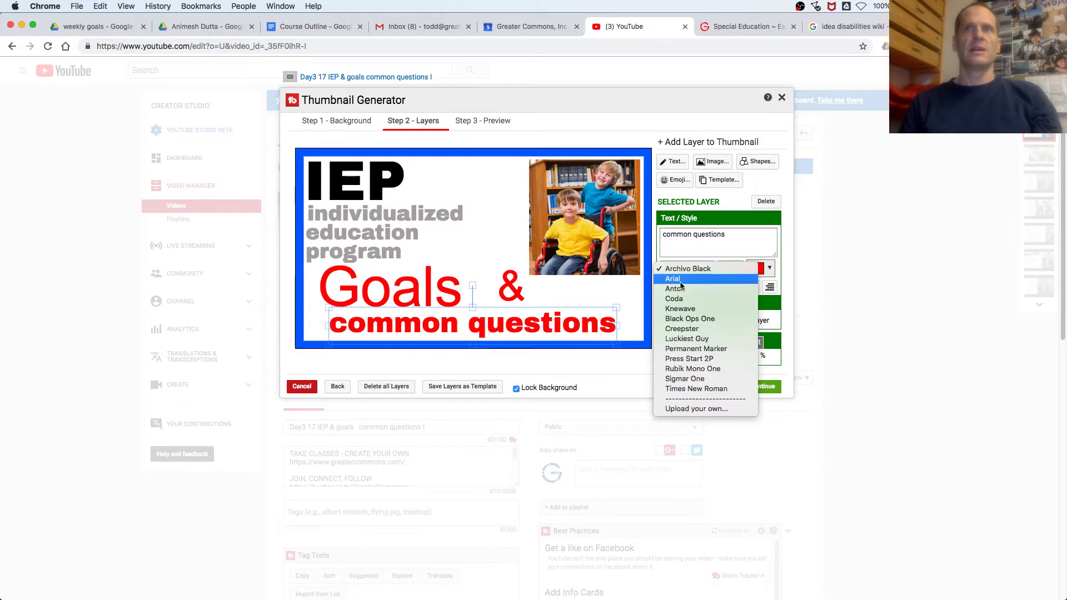
click(677, 280)
drag(511, 287, 485, 288)
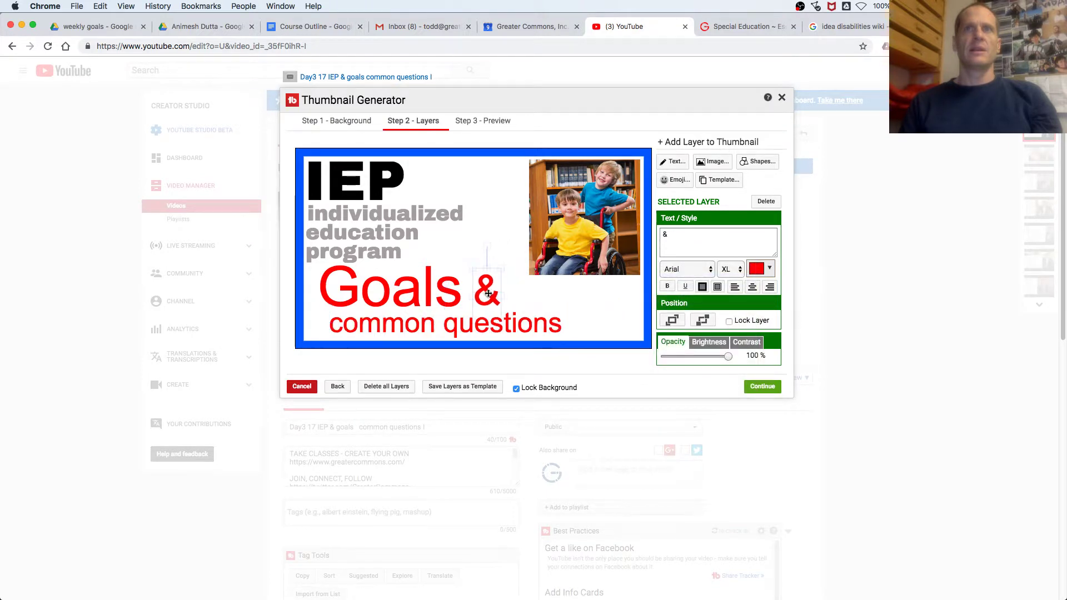
click(731, 269)
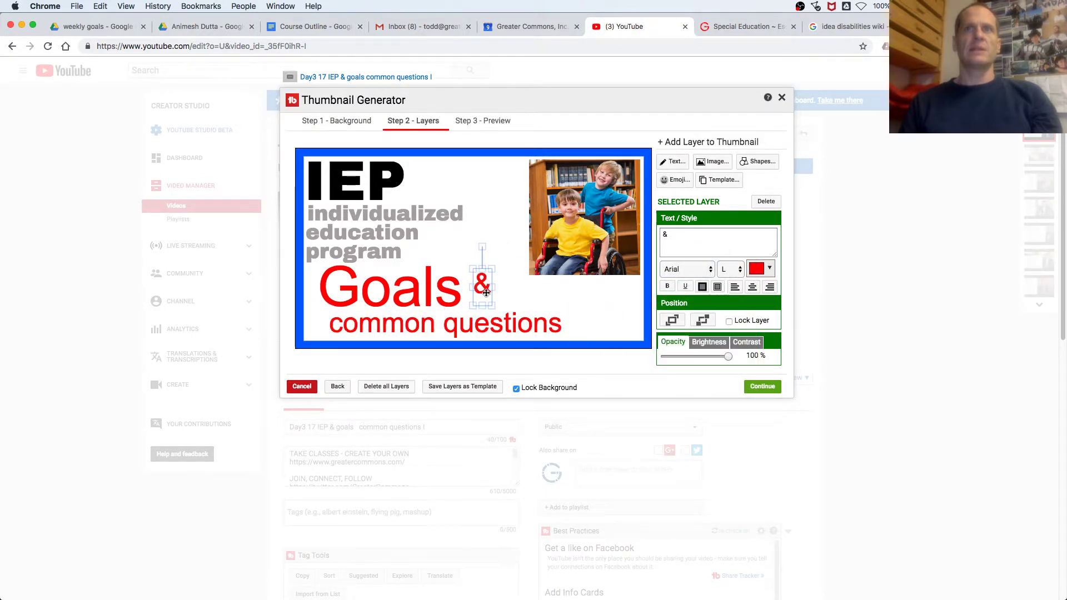
drag(488, 296, 429, 295)
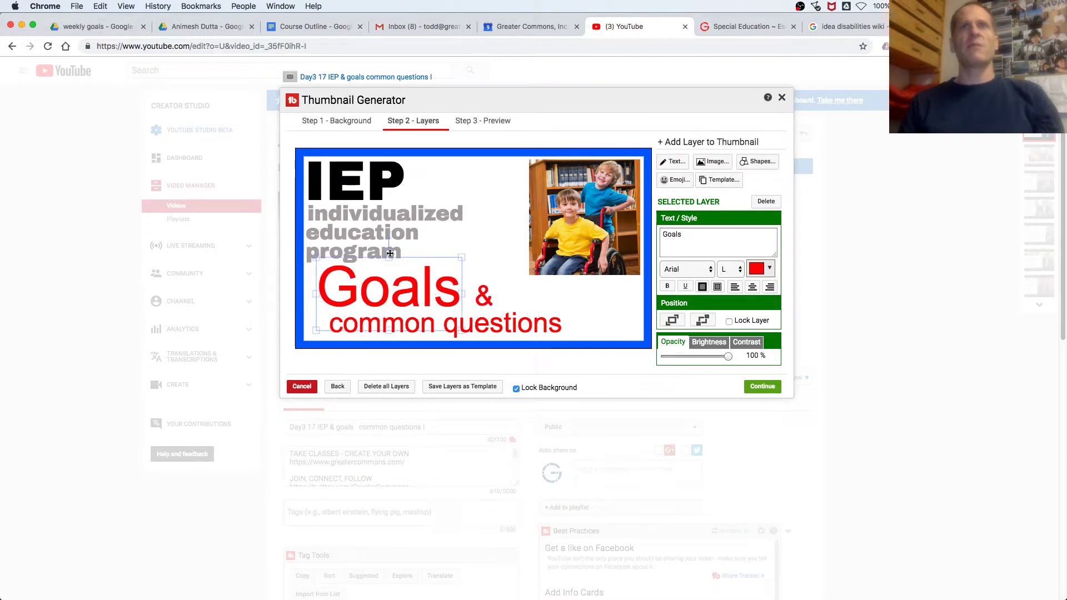
Step: Switch program, education and individualized to Arial
click(366, 246)
click(705, 268)
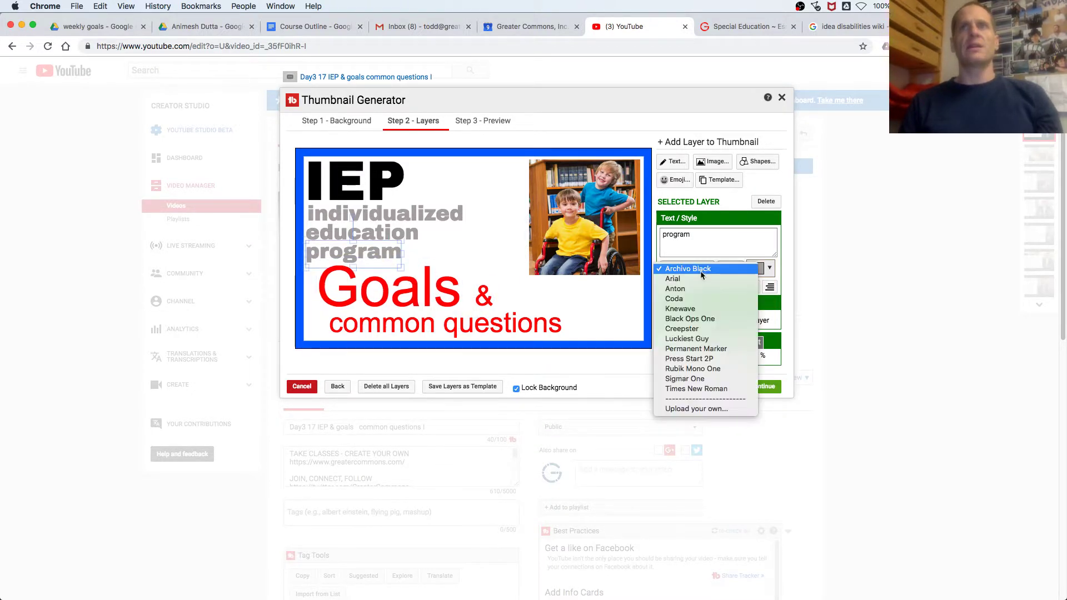
click(700, 279)
click(396, 235)
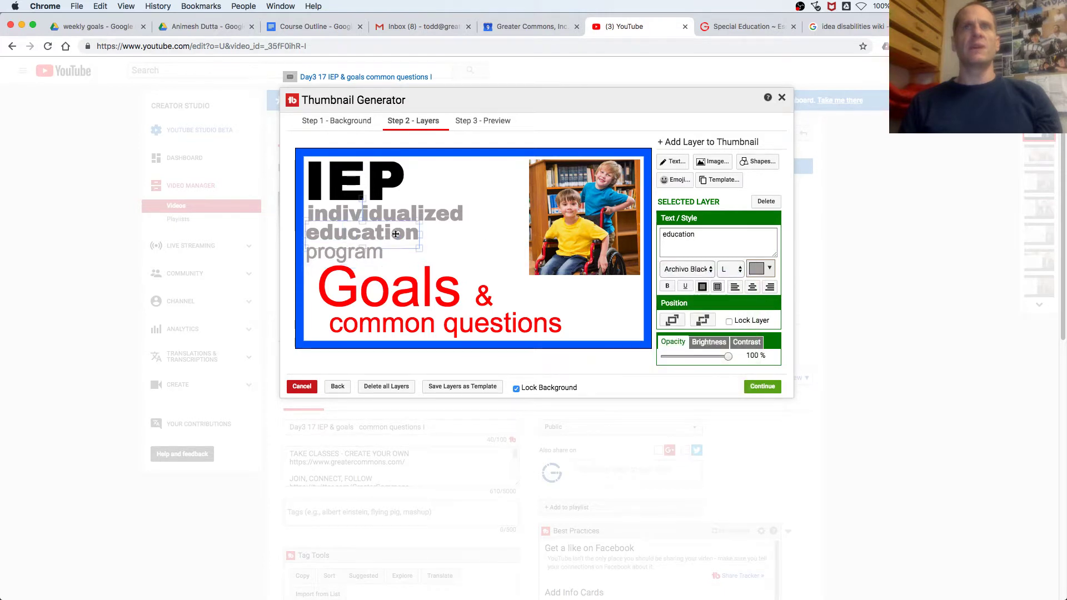
click(702, 268)
click(385, 217)
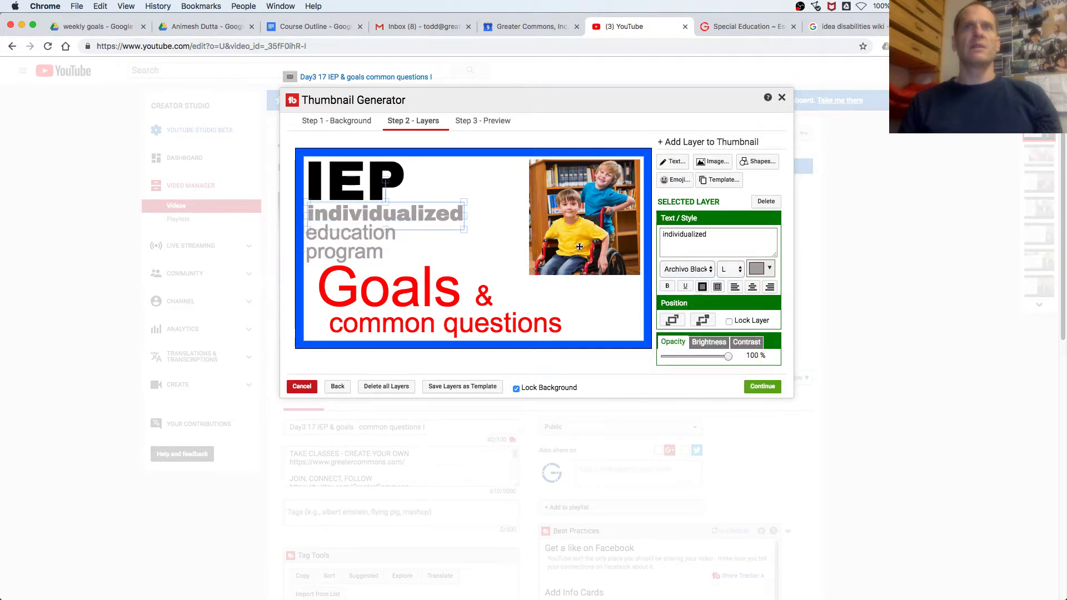
click(690, 269)
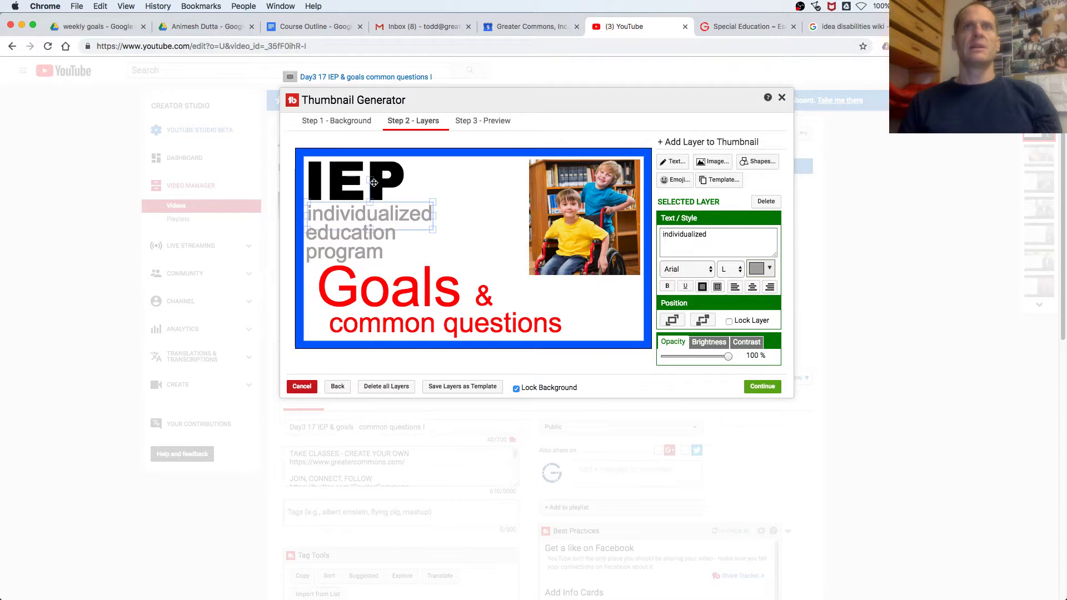
Step: Fine-tune the positions of Goals, & and 'common questions', then start saving the layers as a template
drag(426, 291, 419, 292)
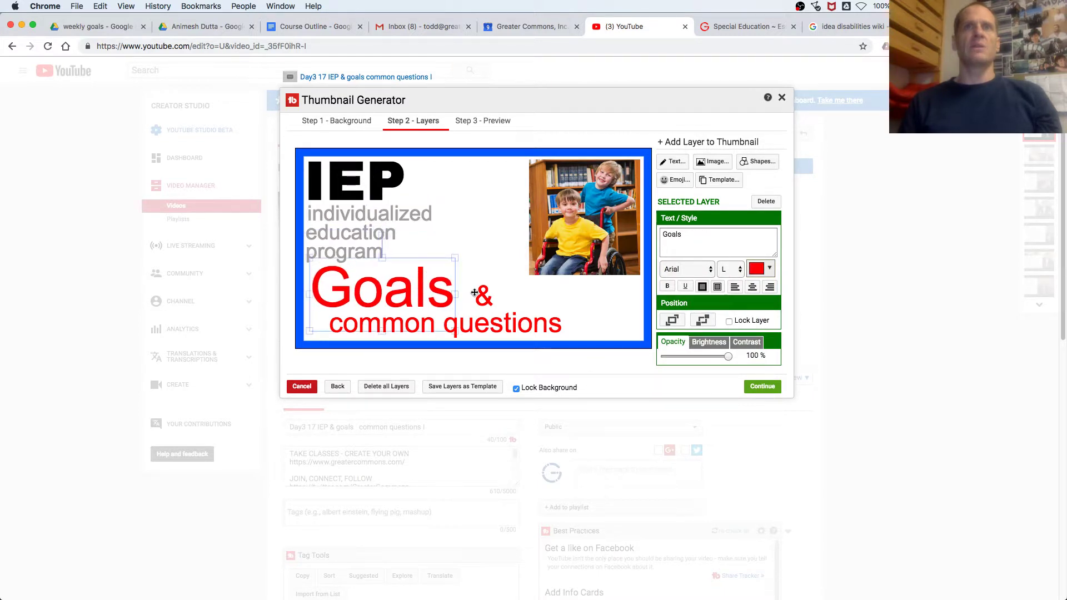
drag(484, 294, 477, 290)
click(442, 291)
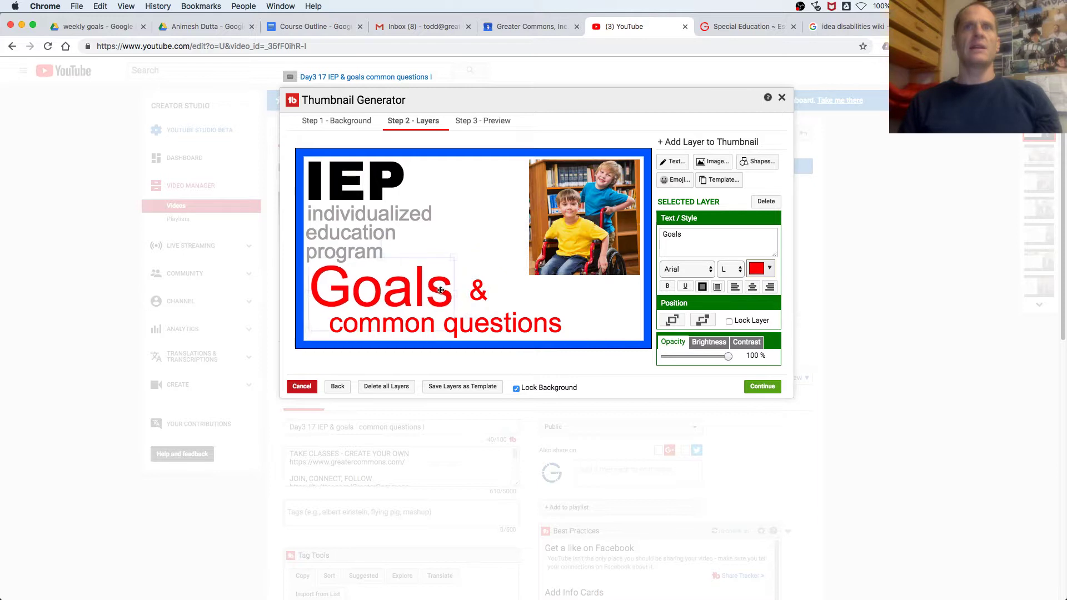
drag(488, 322, 490, 319)
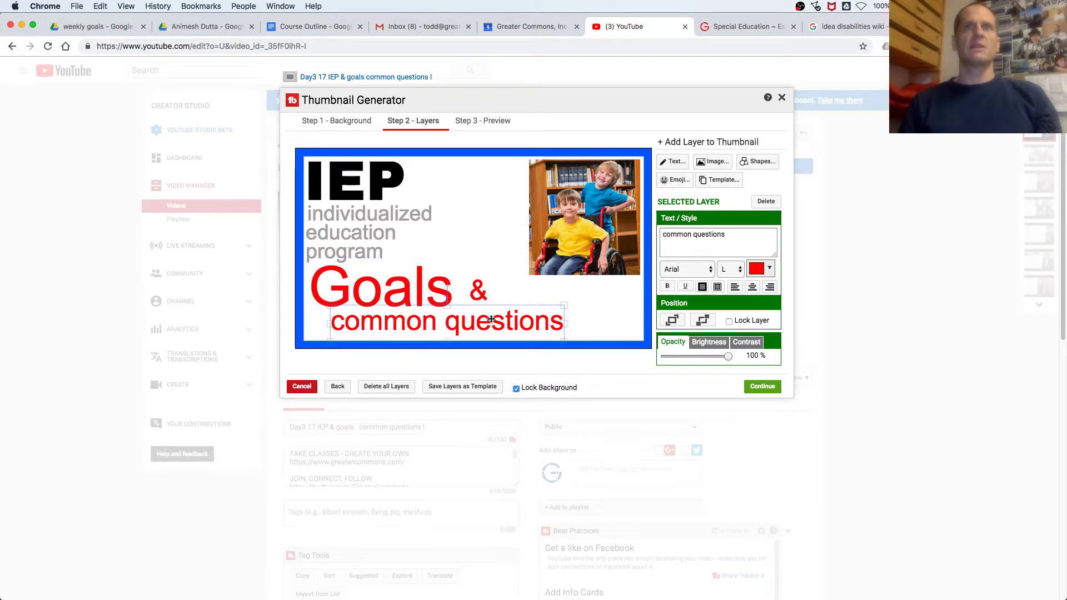
click(475, 386)
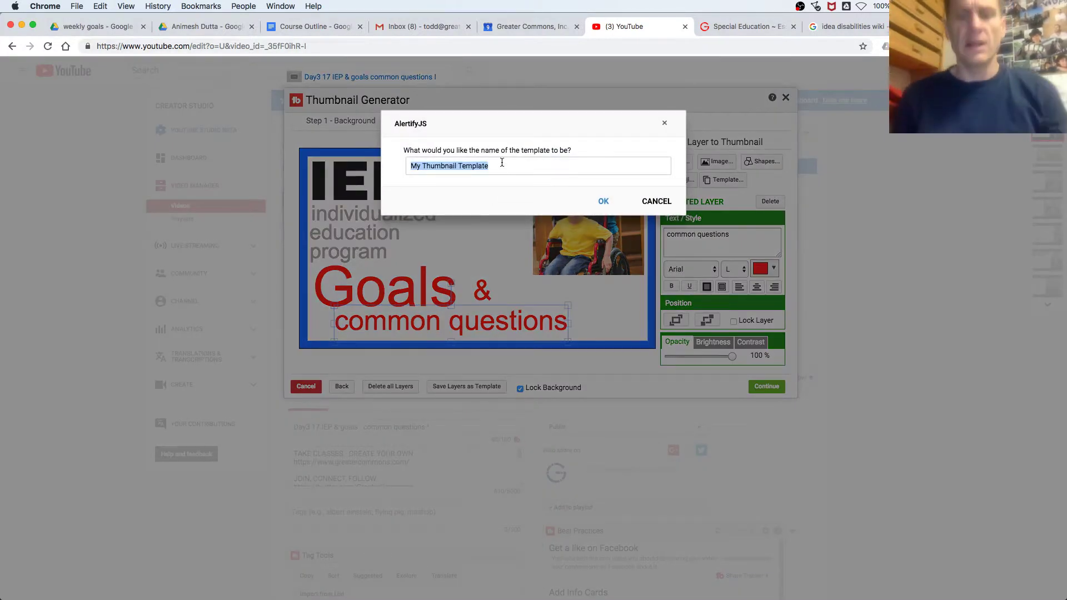
Step: Name the template 'SPED IEP' and save it
click(501, 165)
key(BackSpace)
text(SEPD)
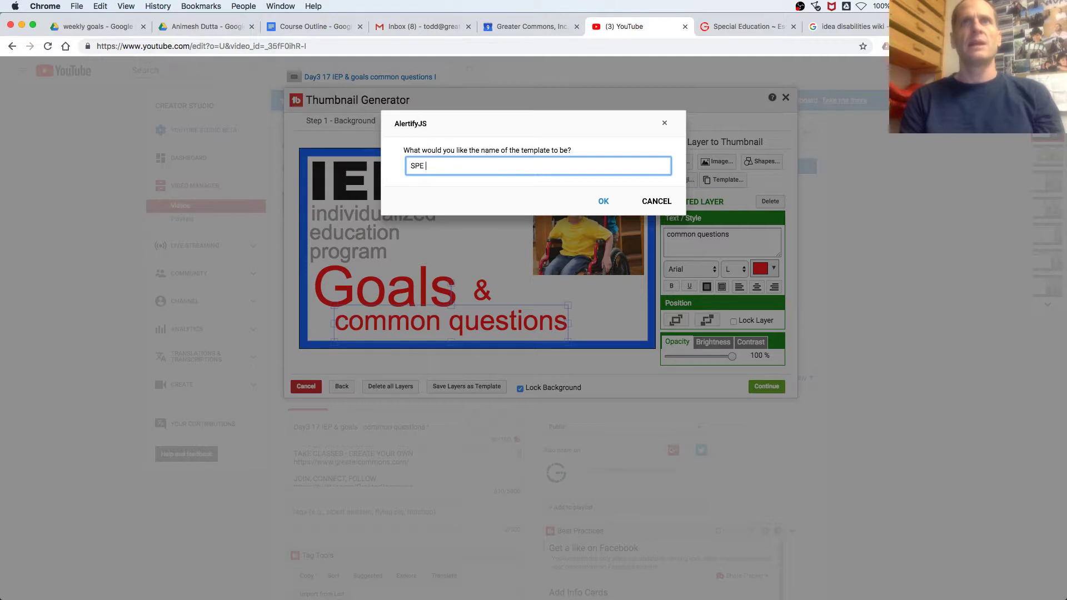
click(603, 202)
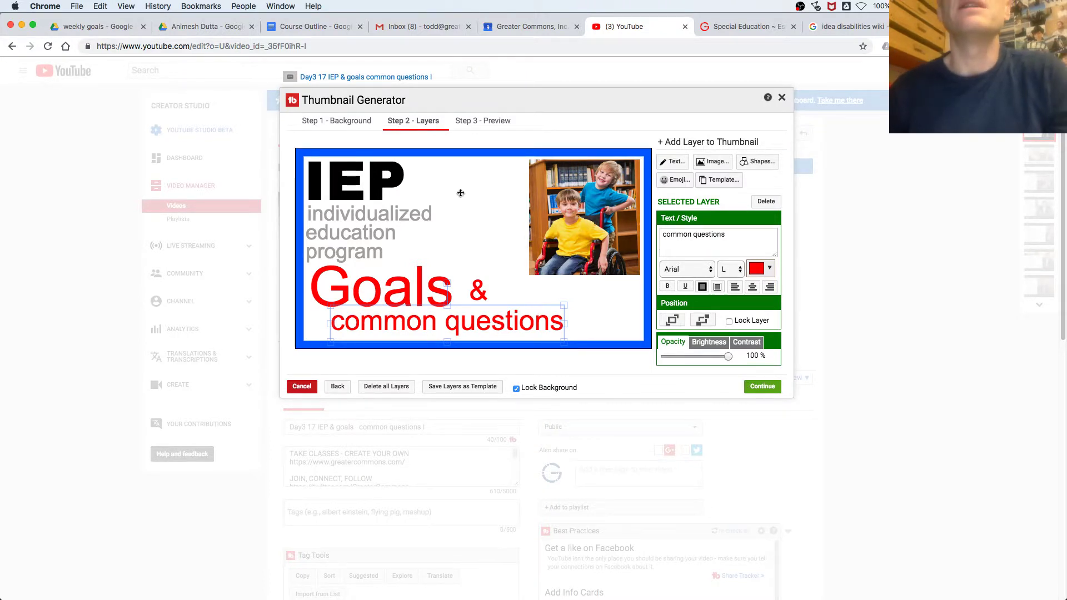
click(358, 214)
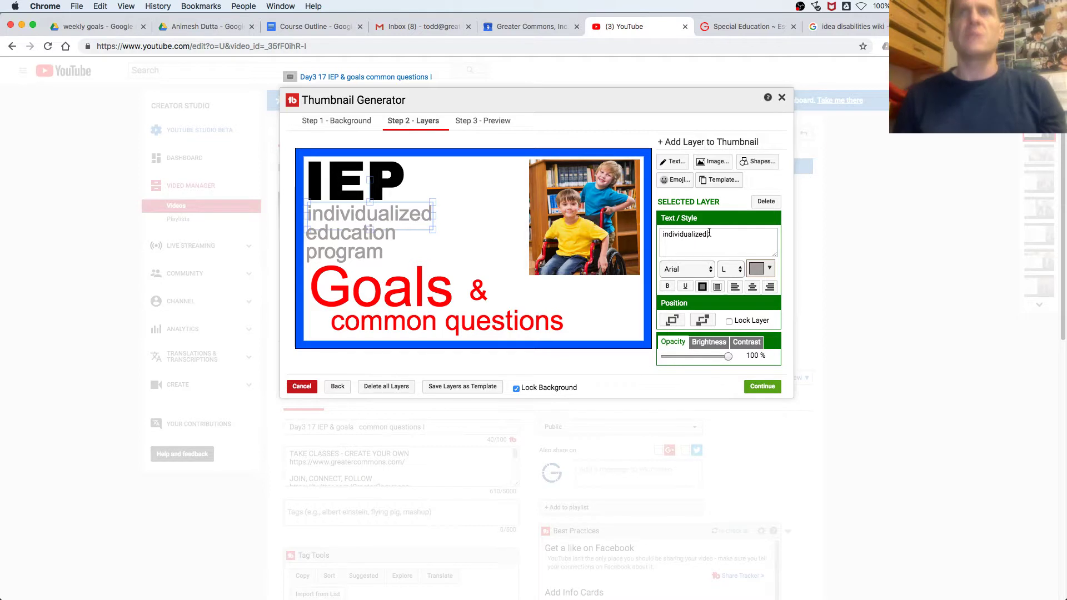
triple_click(727, 248)
key(super+c)
key(super+t)
key(super+v)
key(Return)
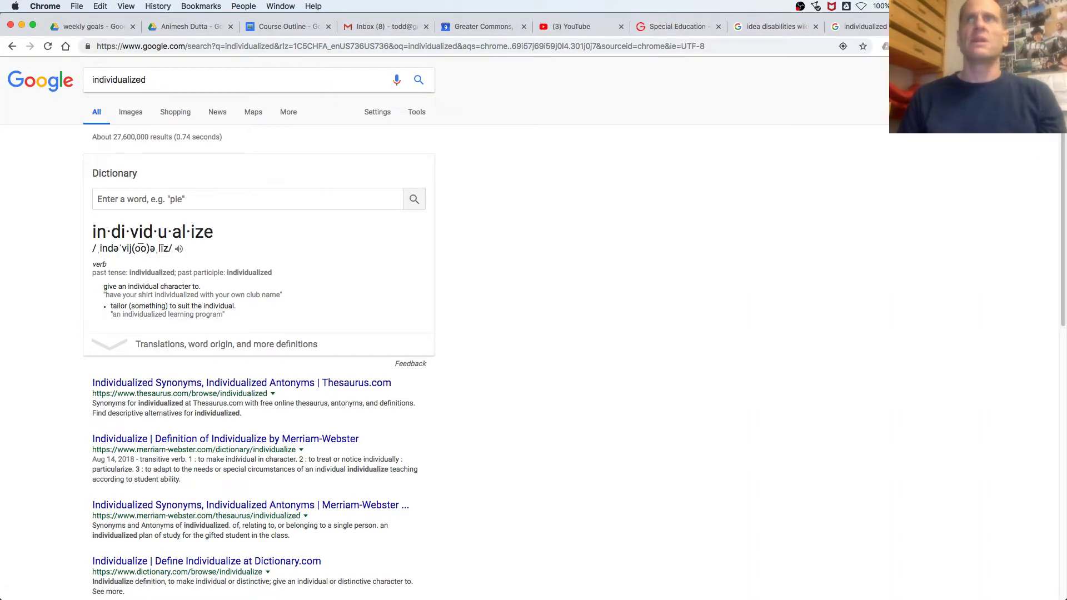
key(super+w)
click(650, 25)
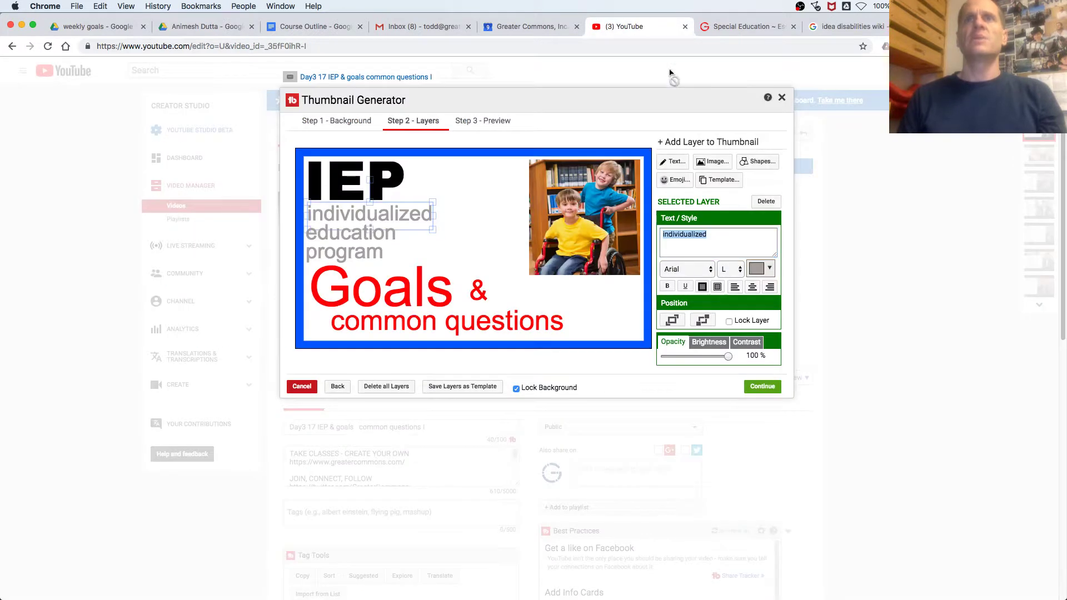
click(768, 389)
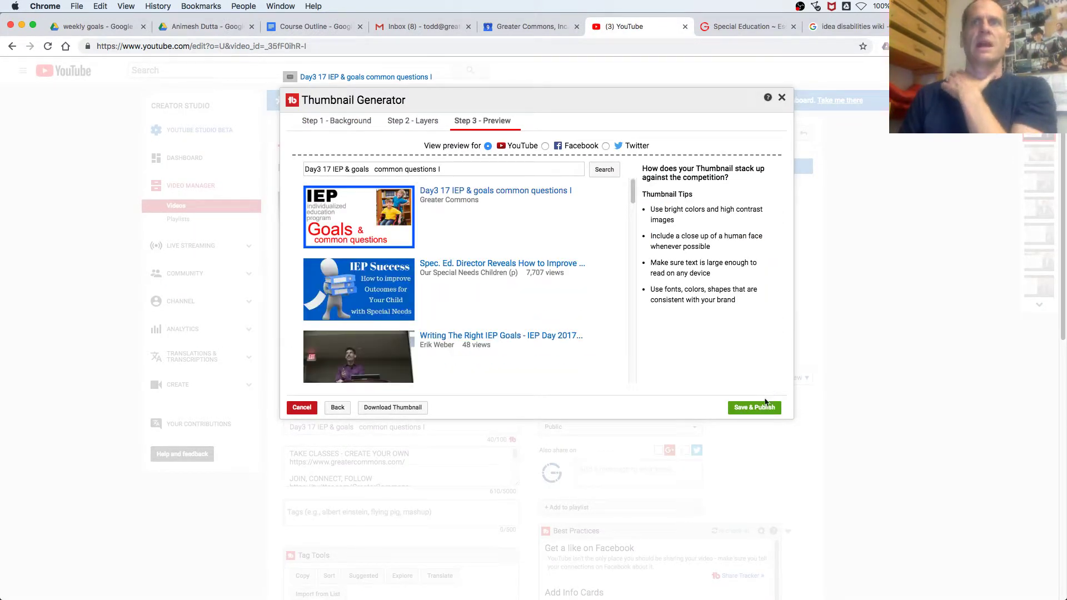
Step: Save & Publish the IEP 'Goals & common questions' thumbnail to the video
click(764, 407)
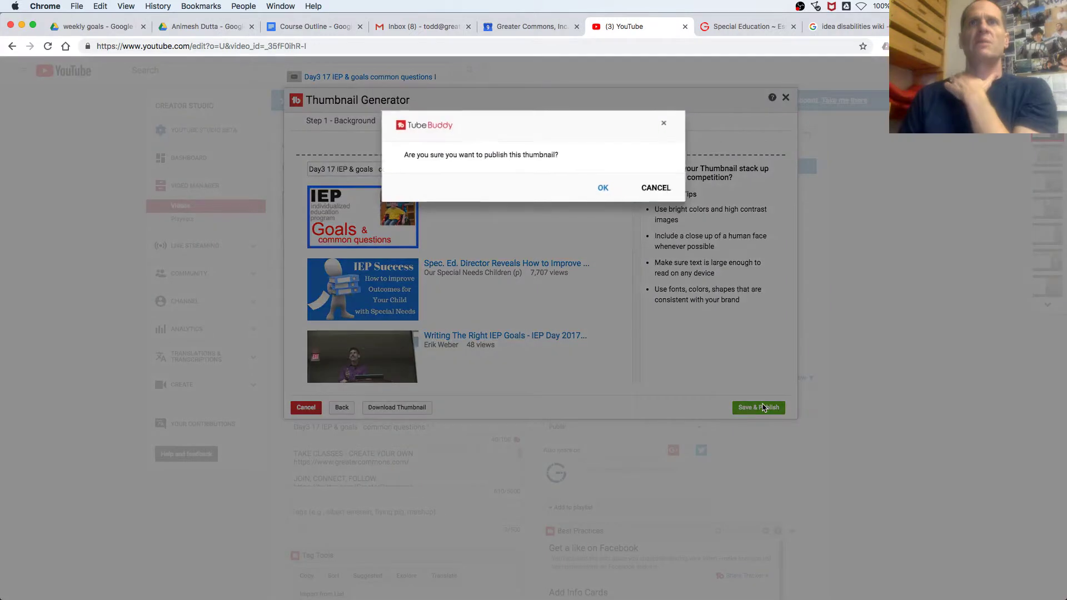
click(603, 190)
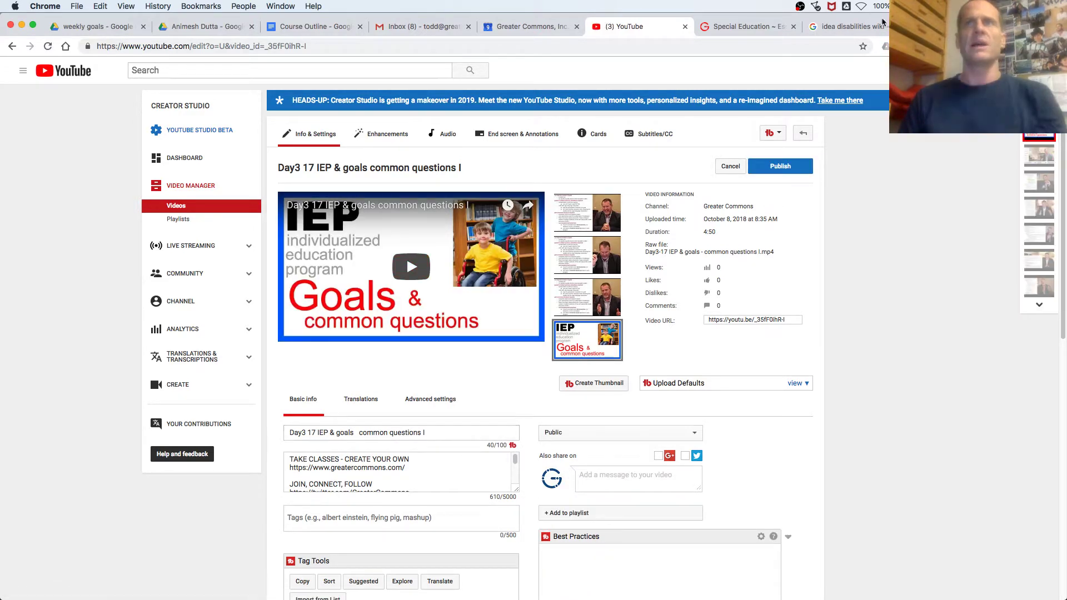
Step: Check the Individuals with Disabilities Education Act article, then back out to a blank tab
click(846, 26)
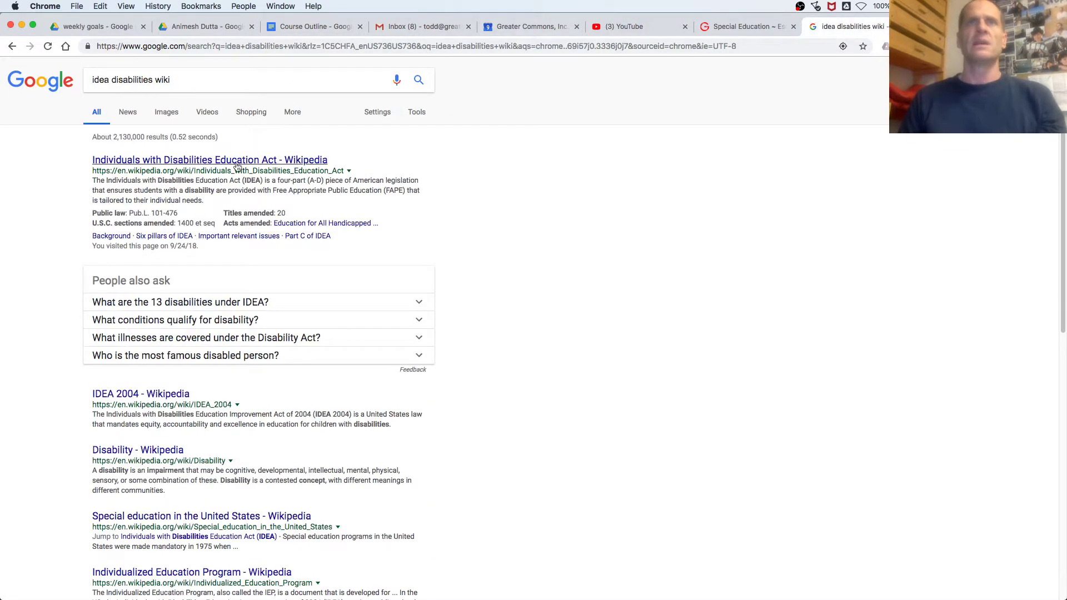
click(245, 159)
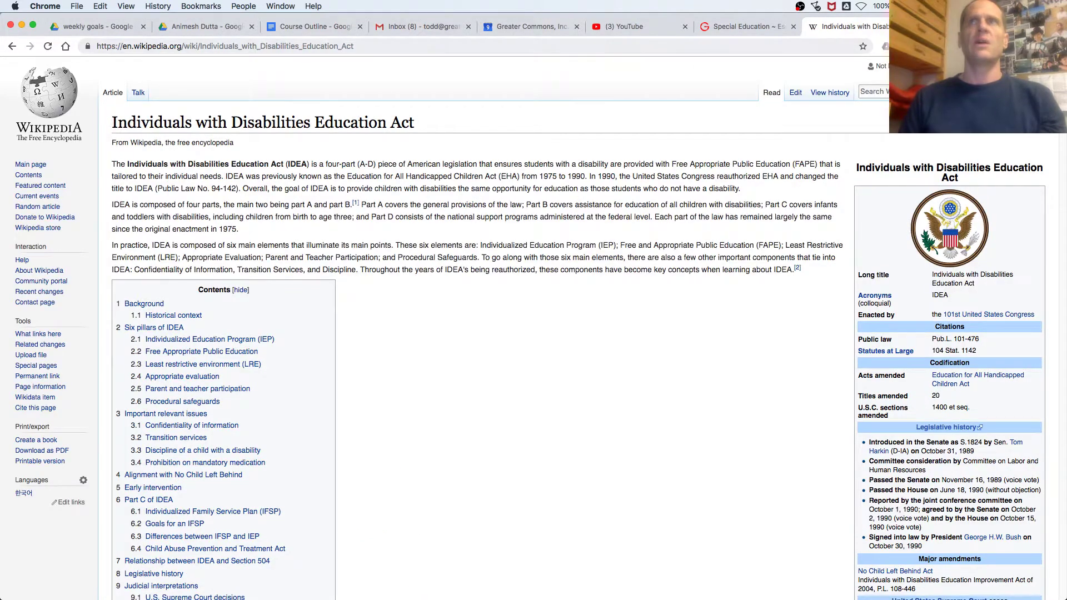
click(11, 46)
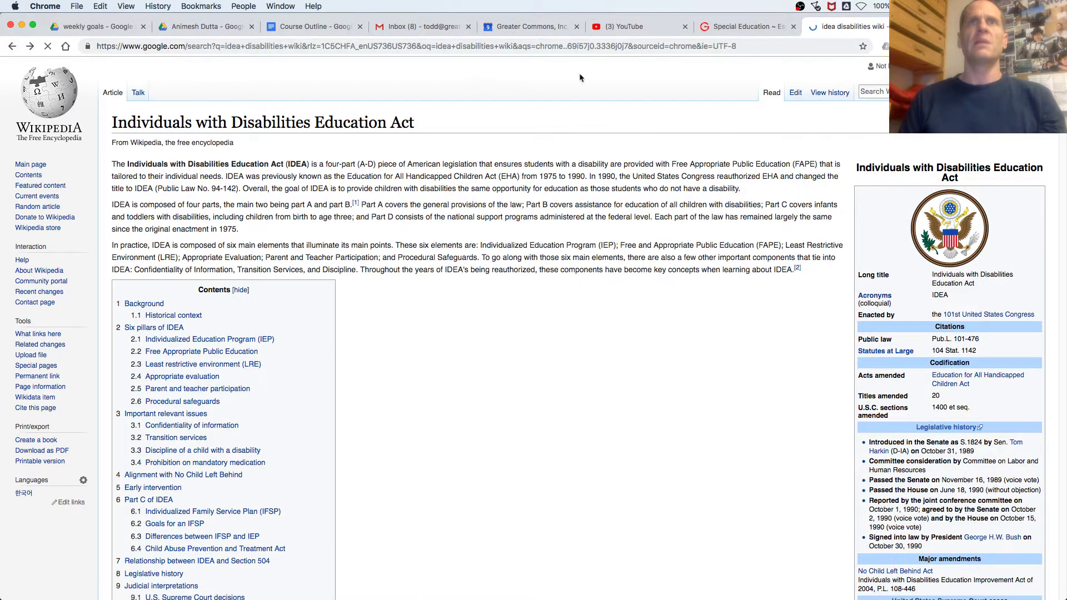
click(11, 46)
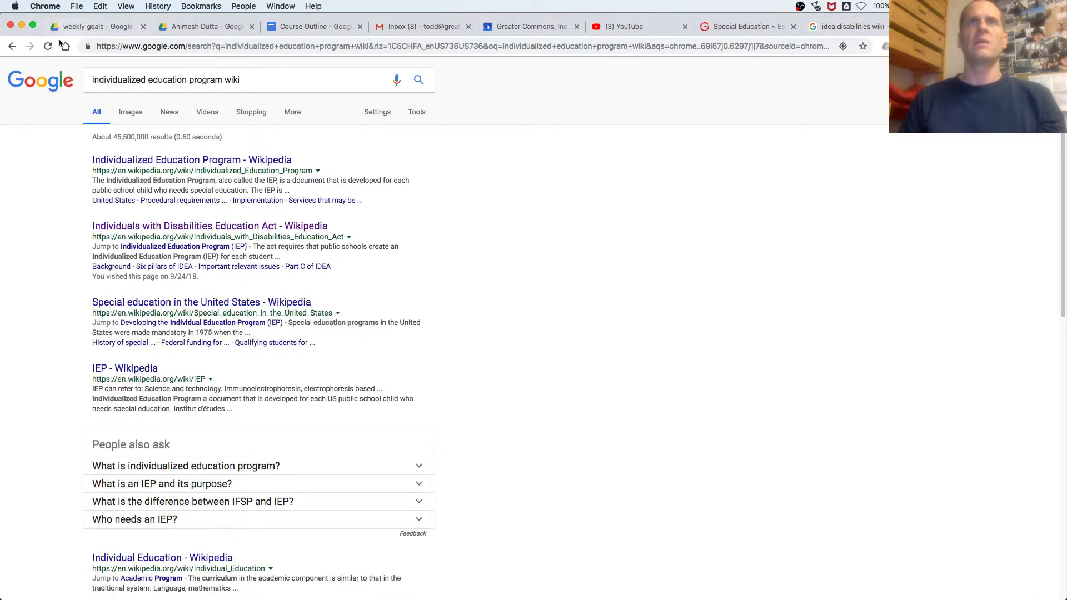
click(11, 46)
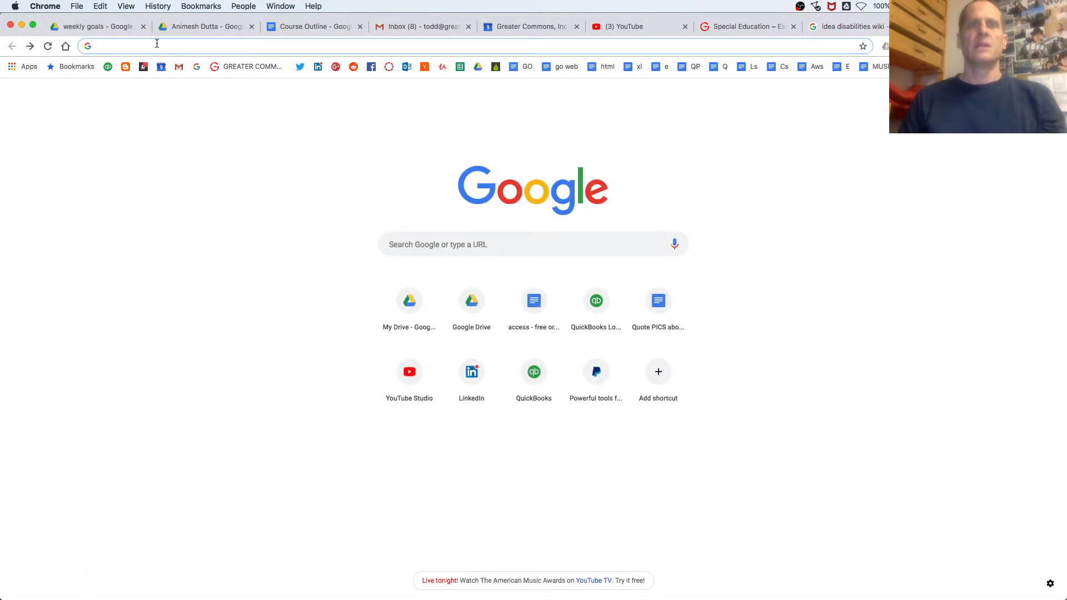
text(individualized educa)
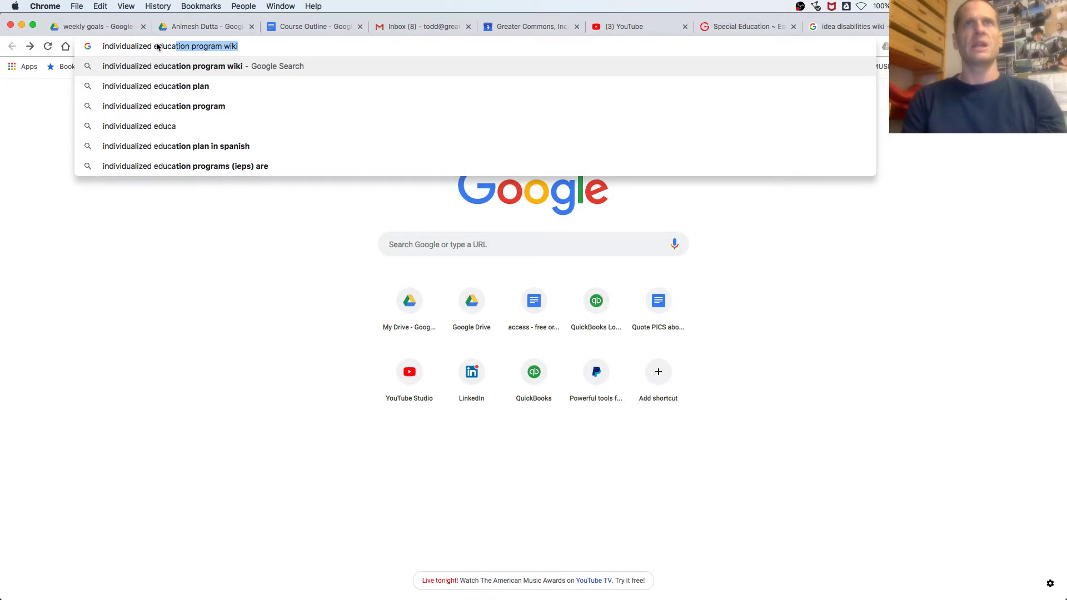
Step: Open the Individualized Education Program Wikipedia article and copy its title for the video
key(Return)
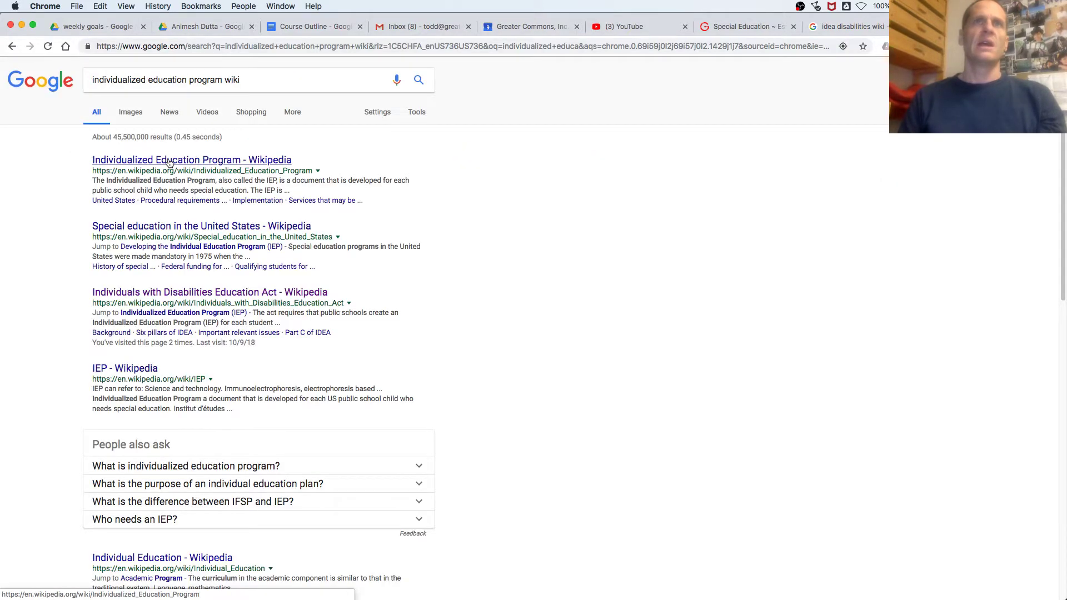
click(123, 159)
drag(111, 126, 361, 121)
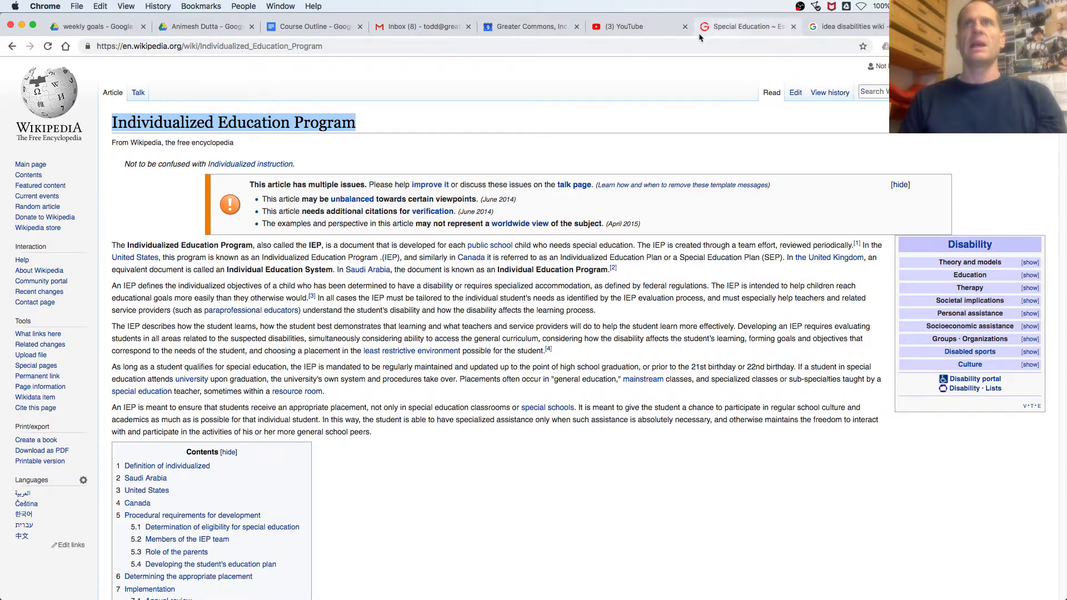
click(624, 26)
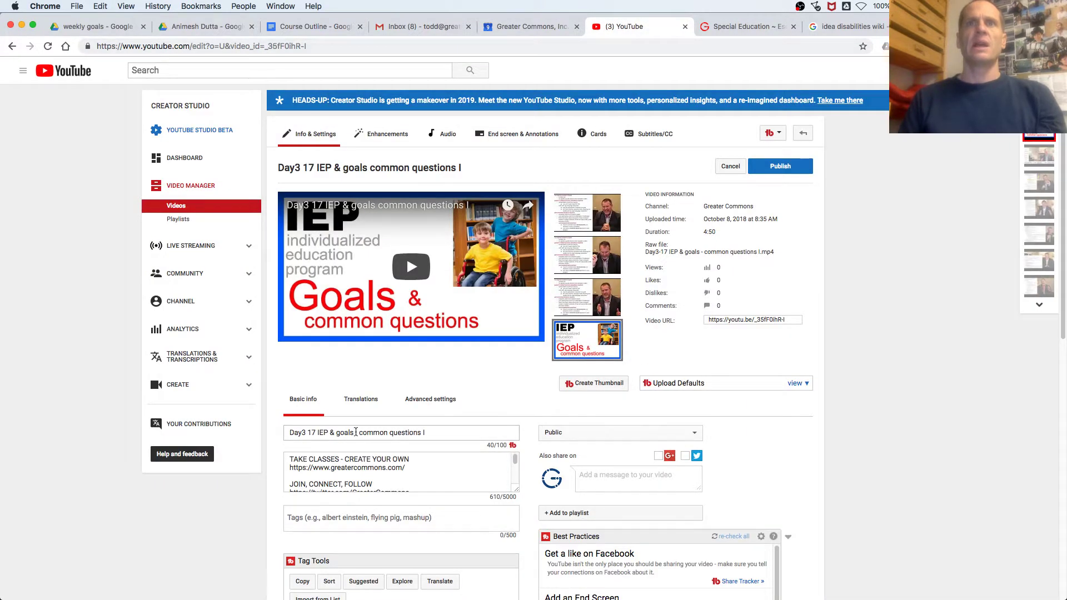
Step: Retitle the video 'Individualized Education Program - Goals & Common Questions', fixing capitals and the trailing I
drag(335, 432, 289, 433)
key(super+v)
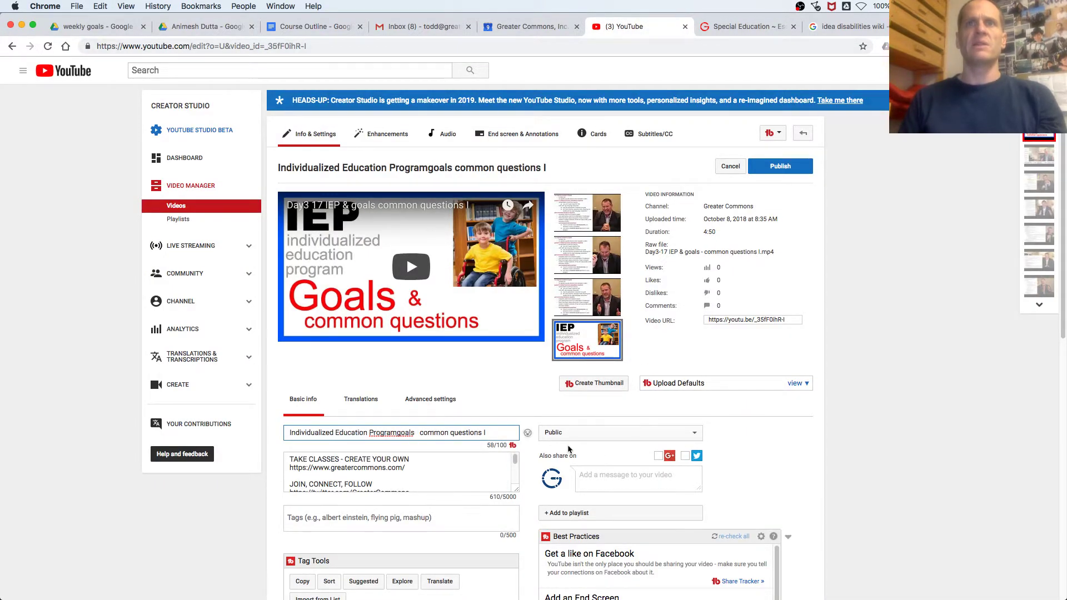
text(- G)
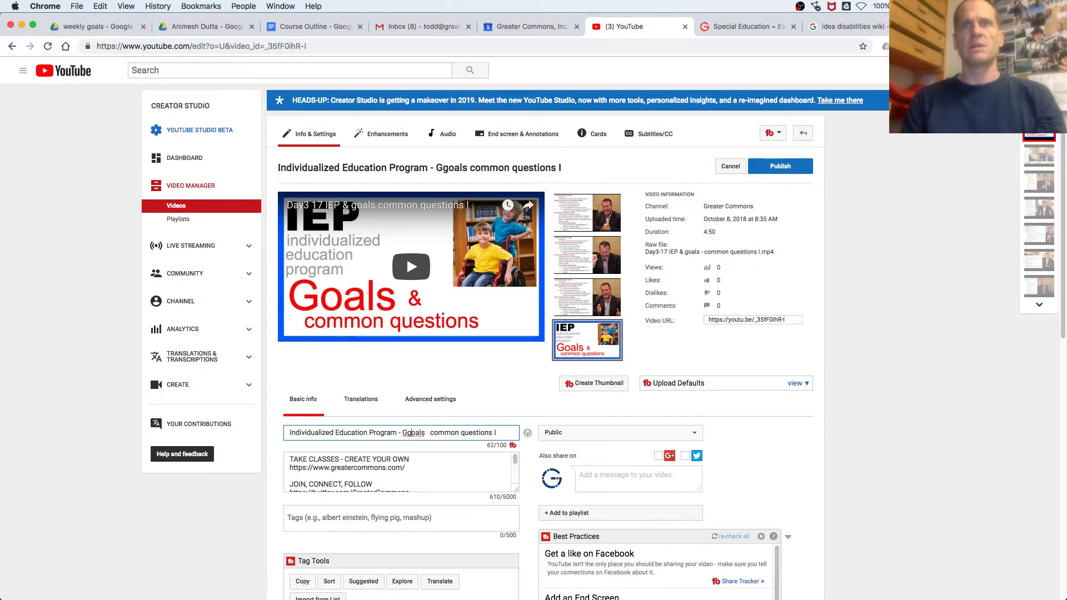
key(Delete)
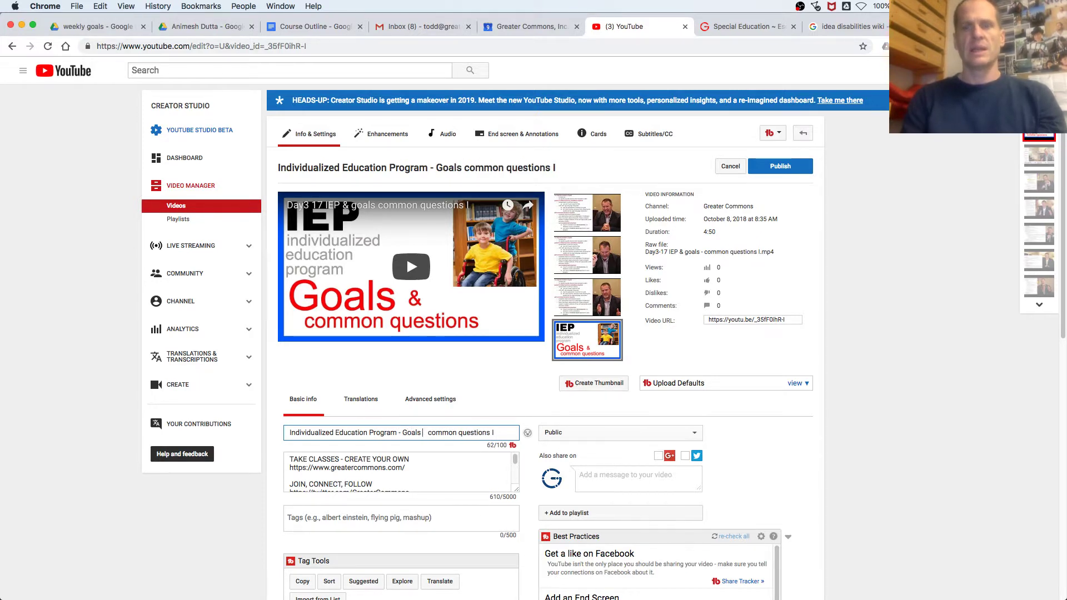
text(&)
key(Delete)
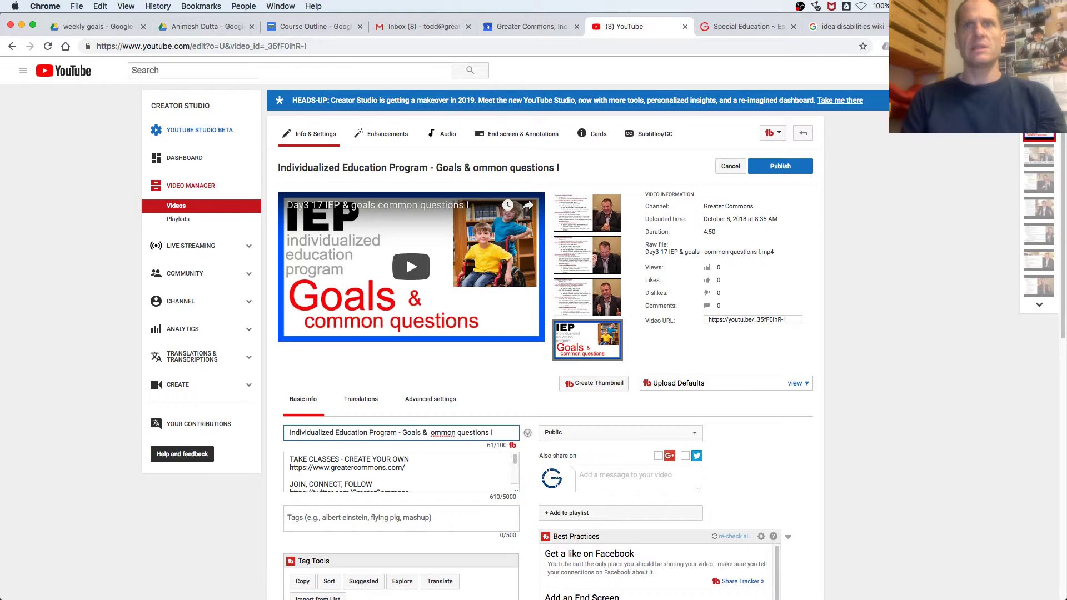
text(C)
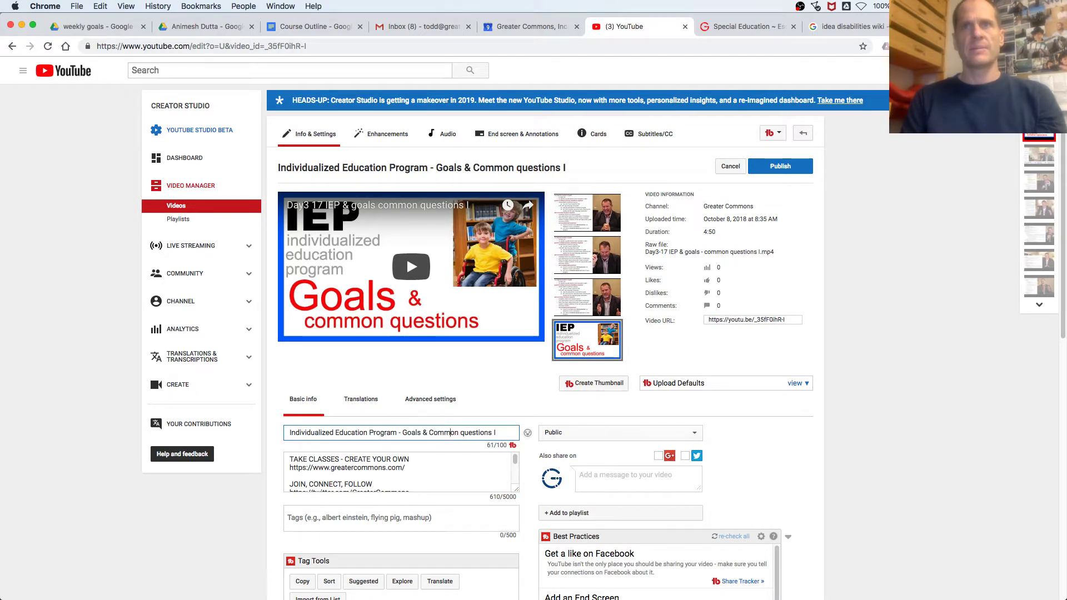
key(Right)
key(Right)
key(Delete)
text(Q)
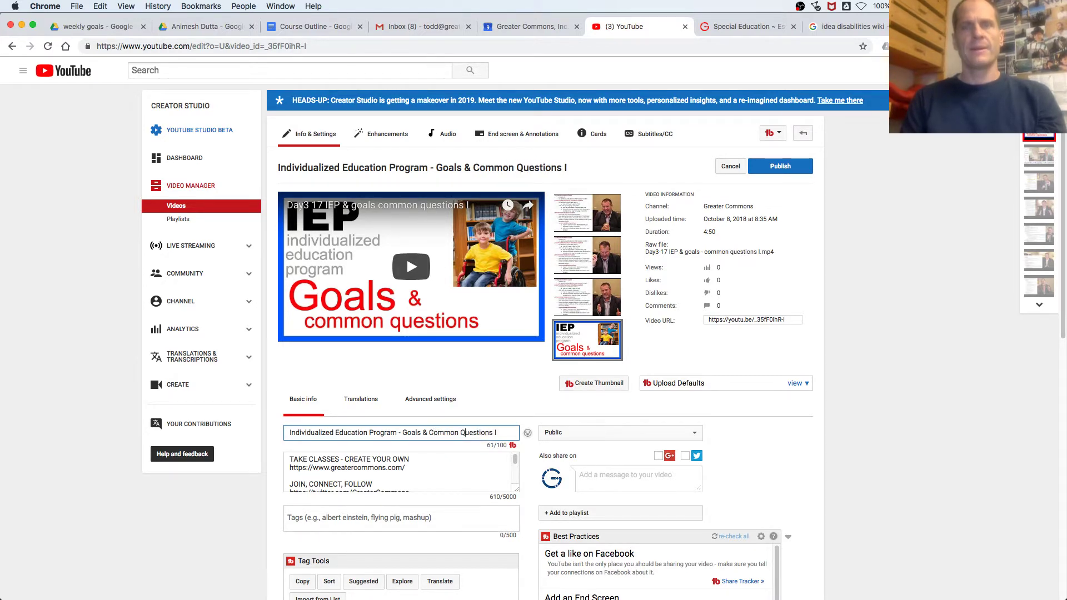
key(End)
key(BackSpace)
key(BackSpace)
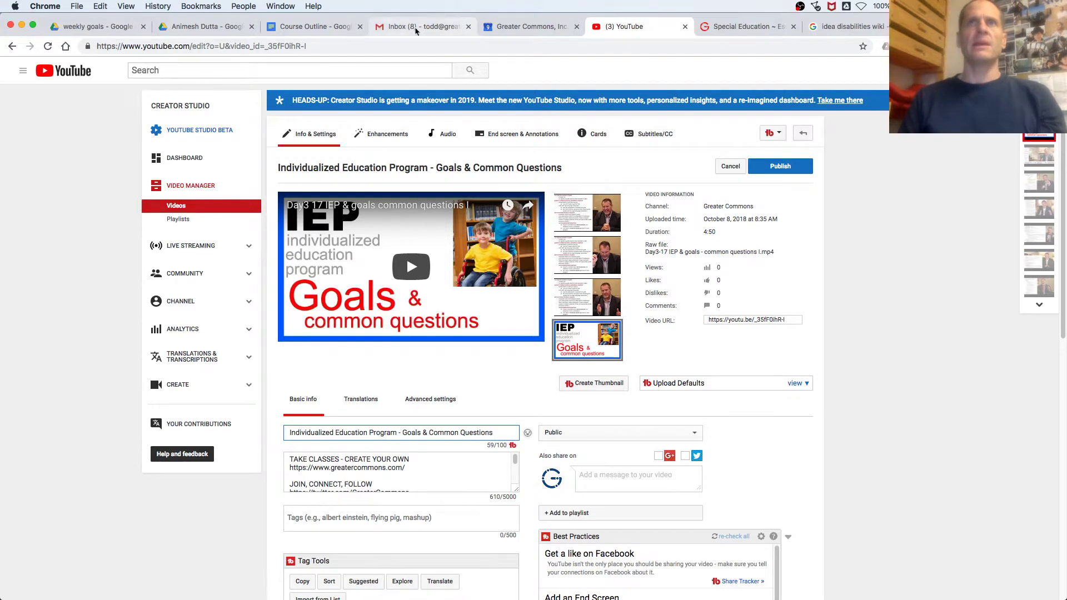
click(312, 34)
scroll(435, 331, up, 1)
scroll(435, 331, up, 5)
scroll(435, 331, up, 2)
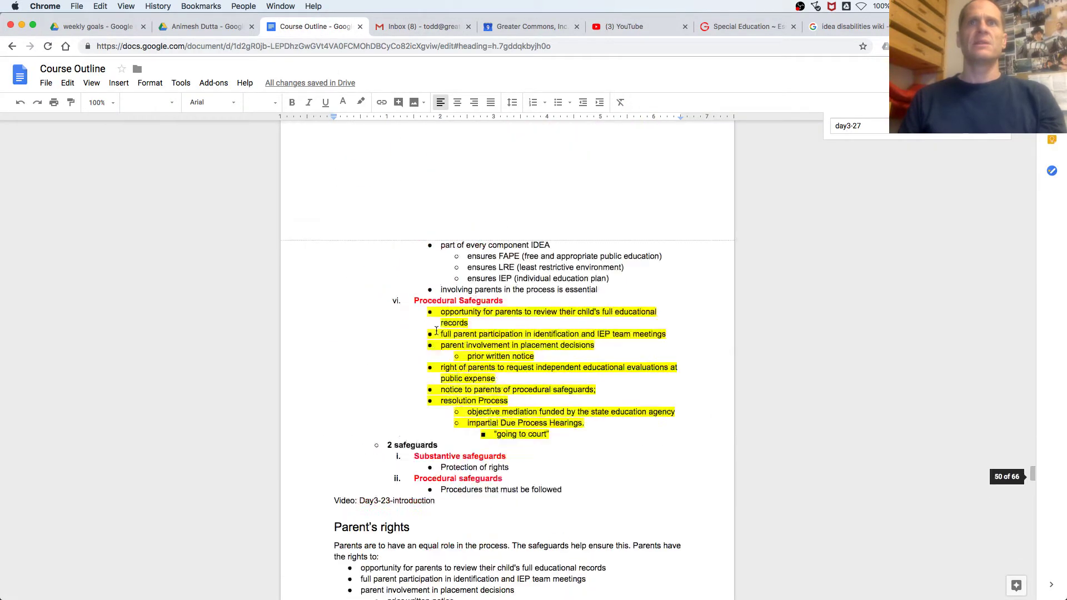
scroll(435, 331, down, 10)
scroll(436, 331, up, 4)
scroll(436, 331, up, 1)
scroll(435, 331, up, 10)
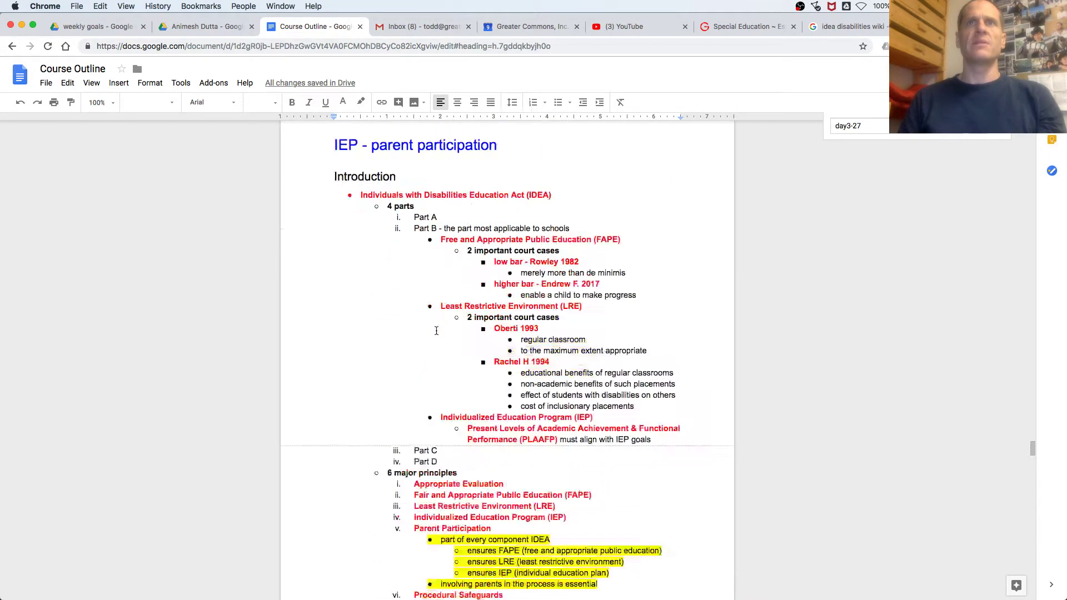
scroll(435, 330, up, 5)
scroll(436, 328, up, 6)
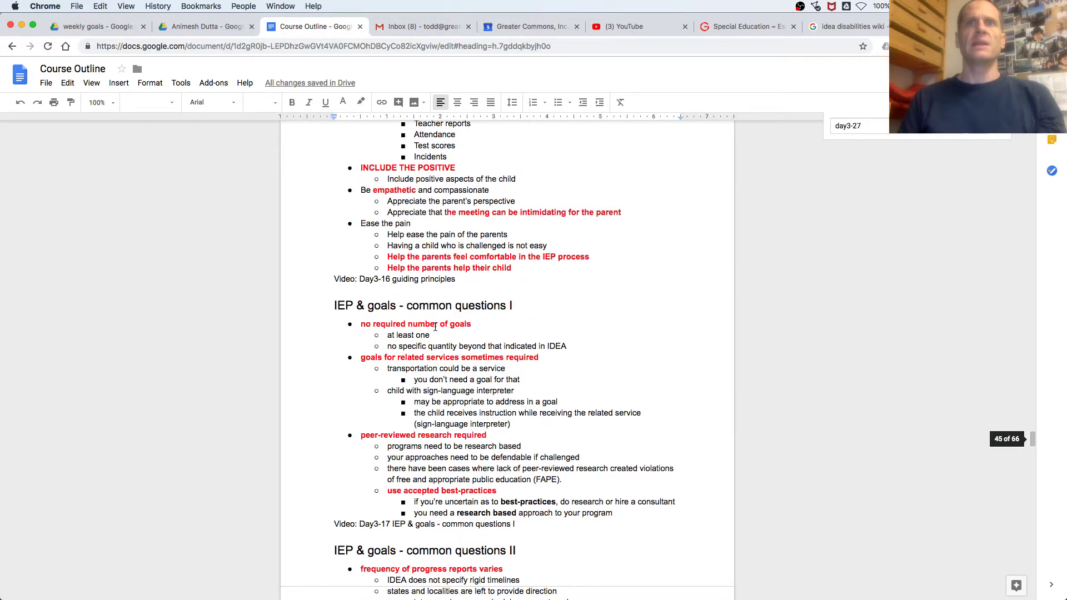
Step: Copy the 'IEP & goals - common questions I' outline, strip its formatting in a blank tab, and return to the video editor
drag(615, 515, 336, 306)
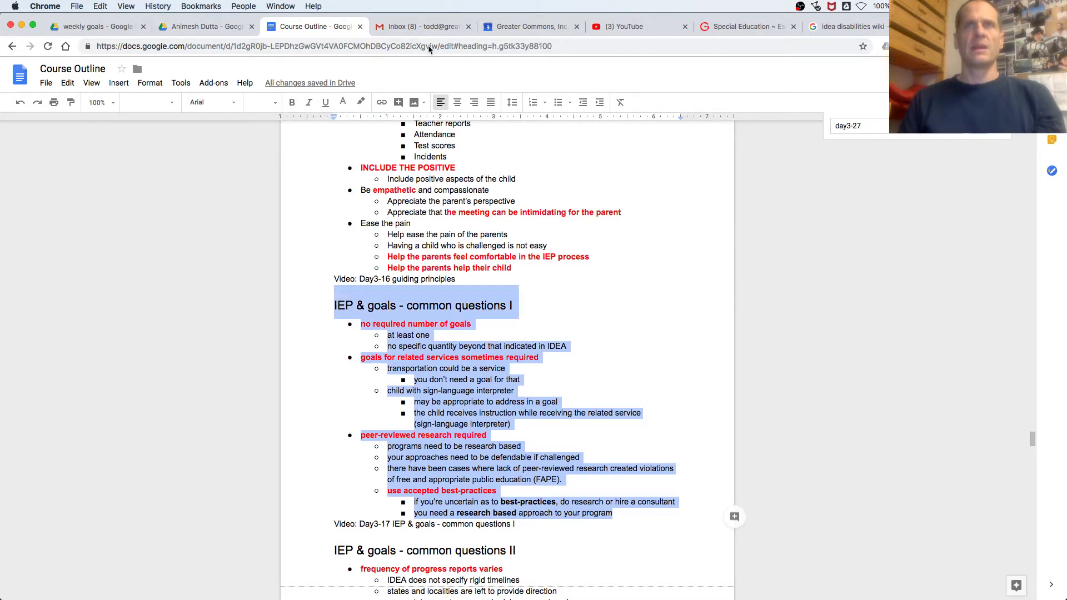
click(639, 30)
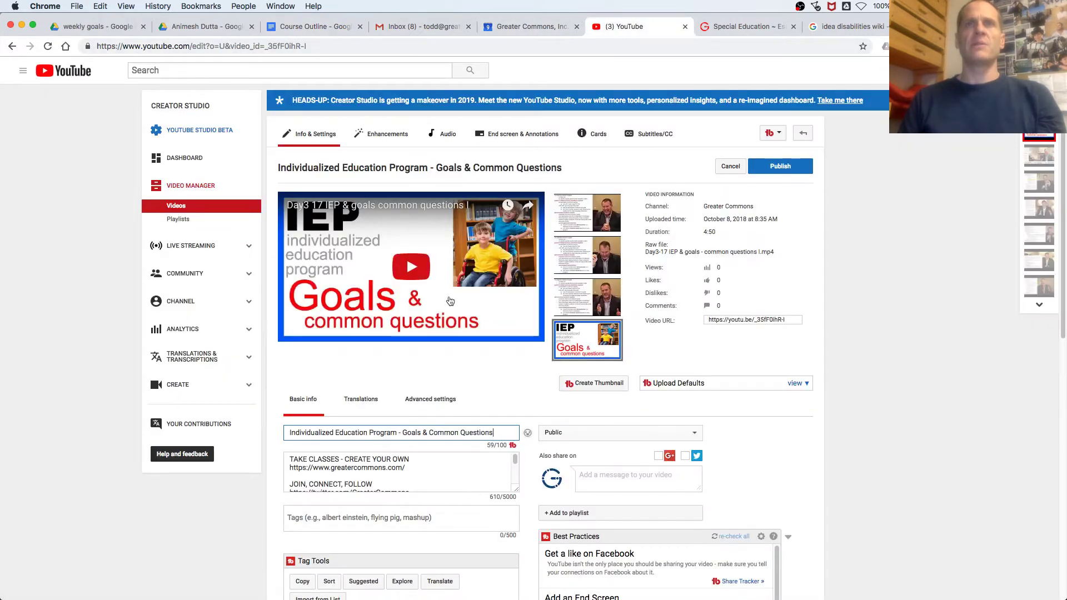
key(super+t)
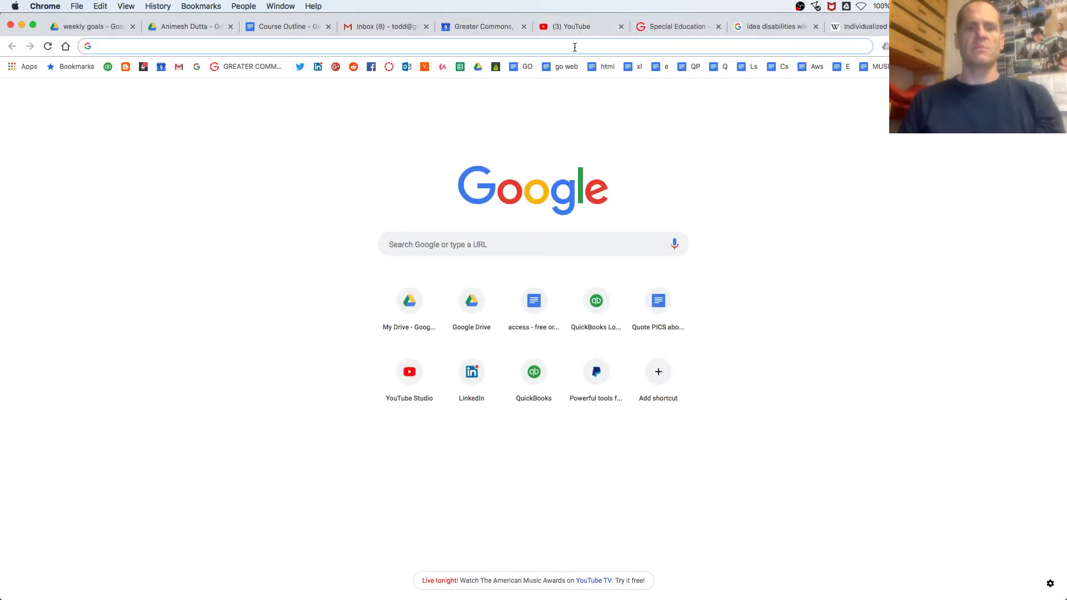
key(super+v)
key(super+a)
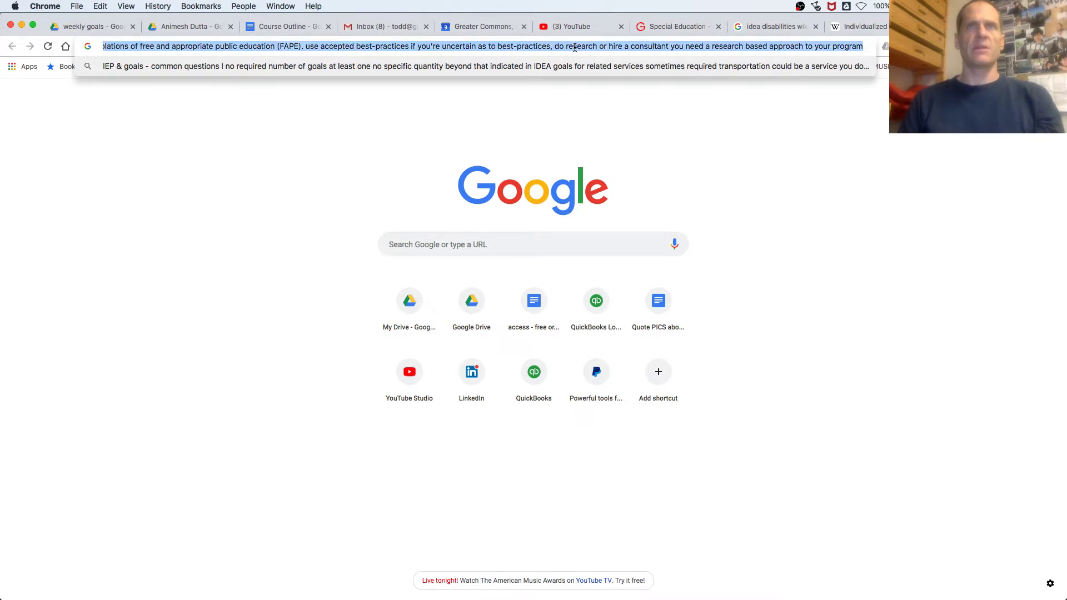
key(super+x)
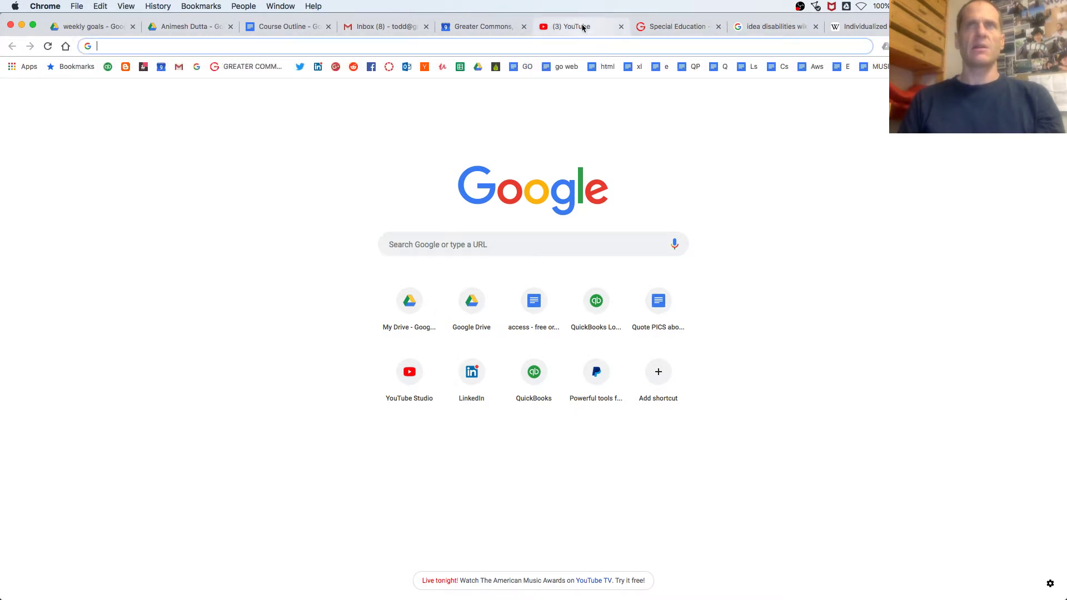
click(575, 27)
Step: Replace the existing description text with the pasted plain-text IEP outline
drag(410, 458, 245, 456)
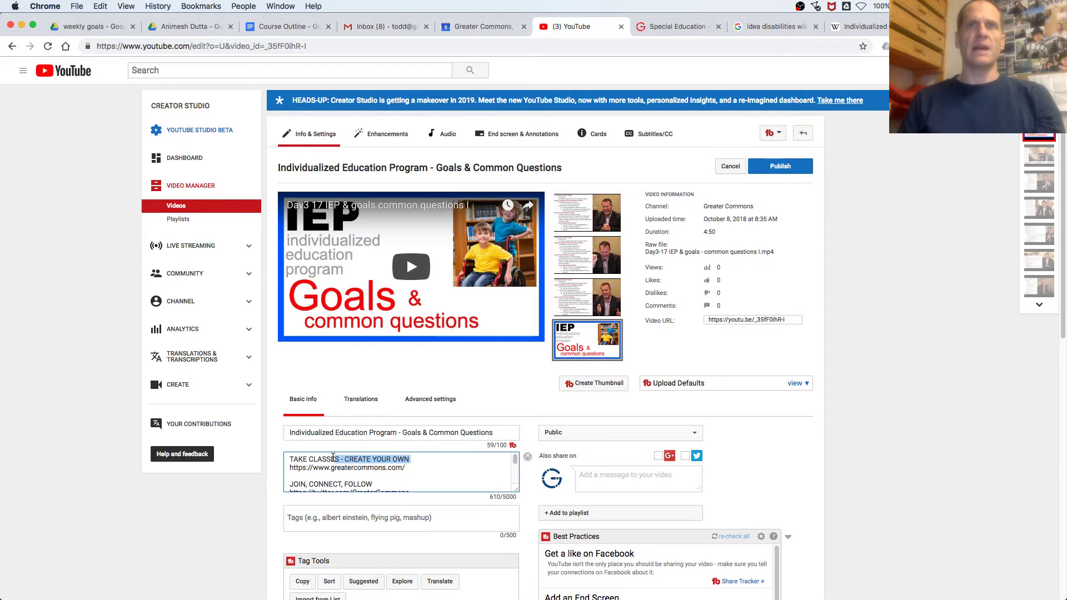
drag(415, 469, 266, 452)
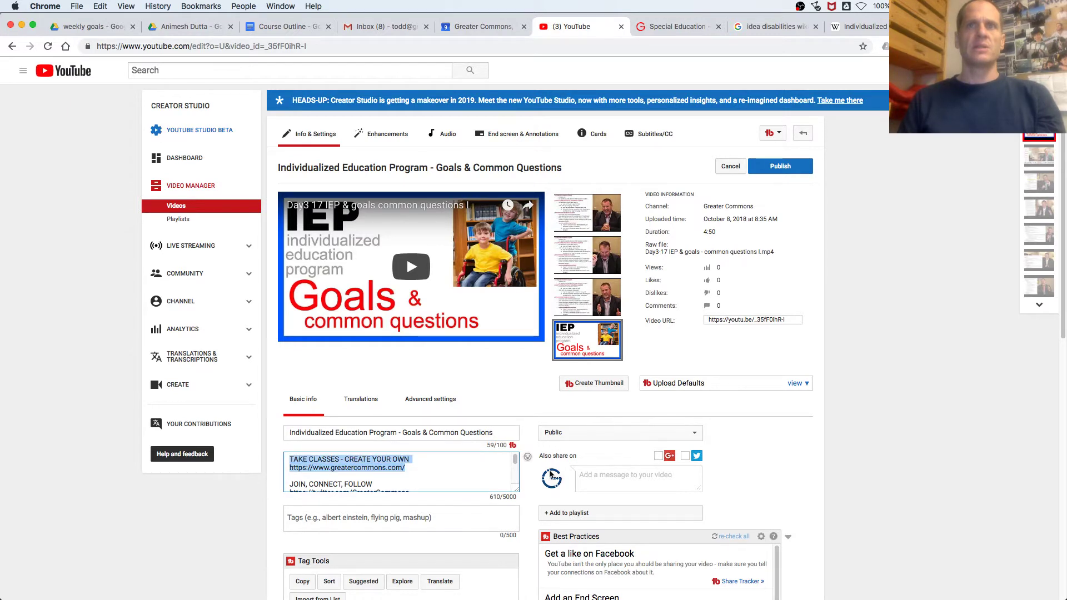
drag(515, 491, 518, 597)
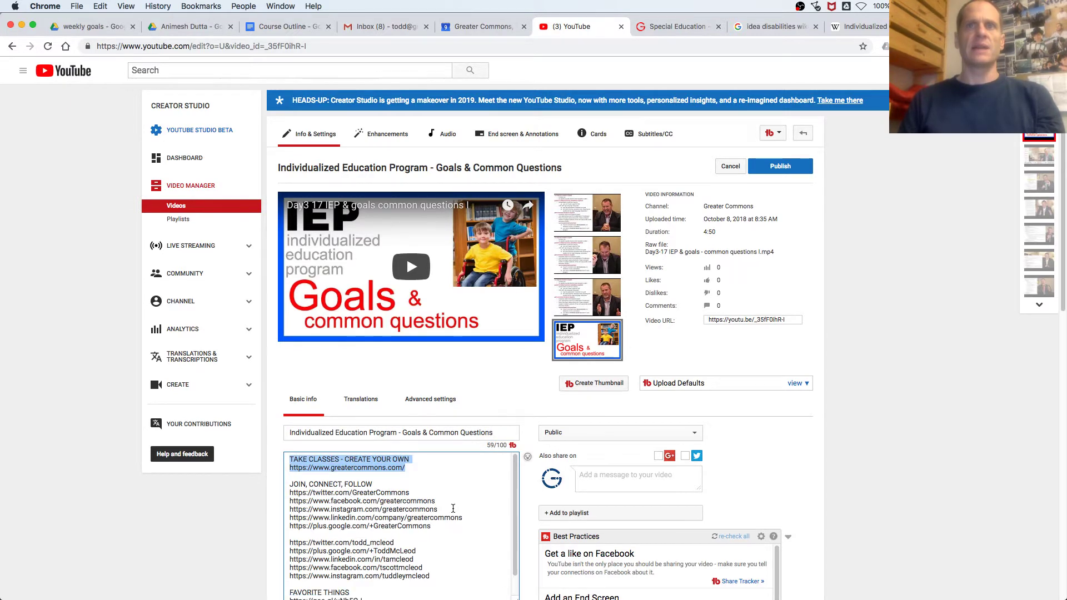
key(BackSpace)
scroll(452, 507, down, 3)
scroll(452, 395, down, 1)
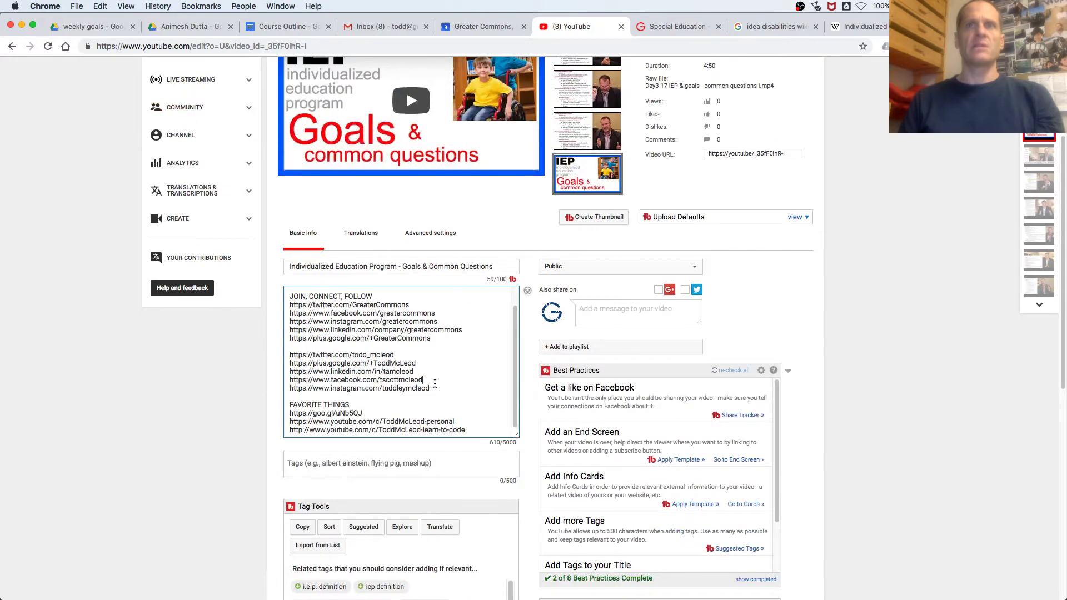
key(ctrl+a)
key(ctrl+v)
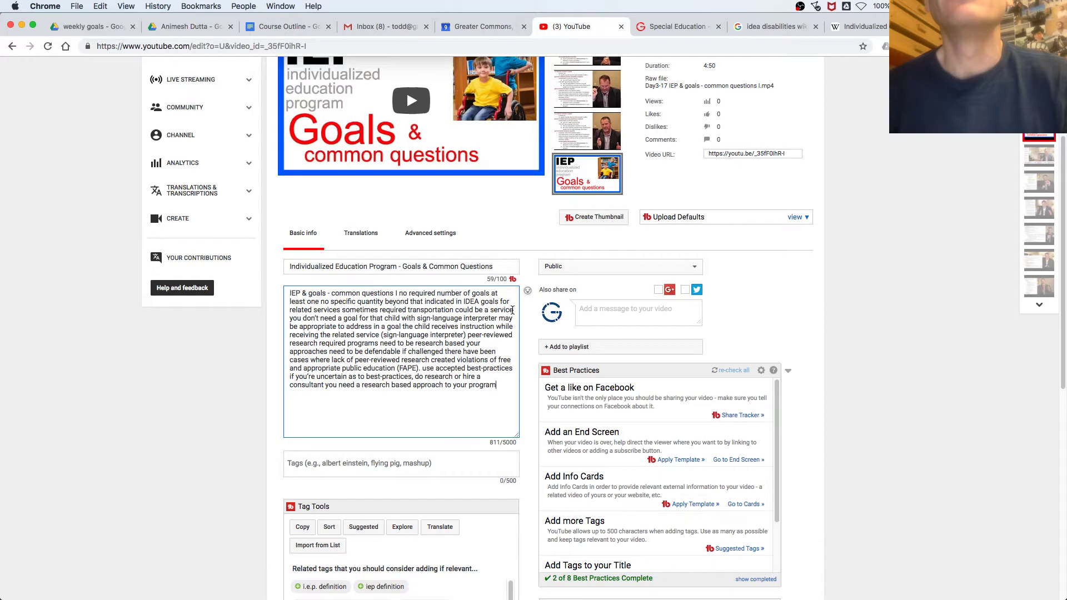
Step: Insert the Greater Commons course URL on its own line between the two description paragraphs
click(513, 310)
key(Return)
key(Return)
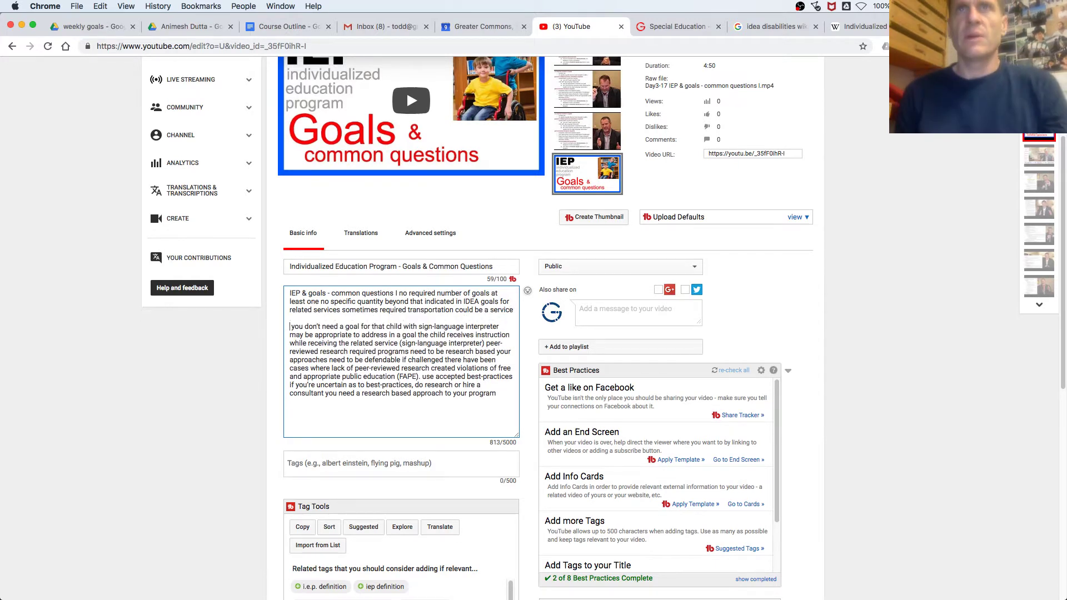
key(Return)
key(Up)
key(Up)
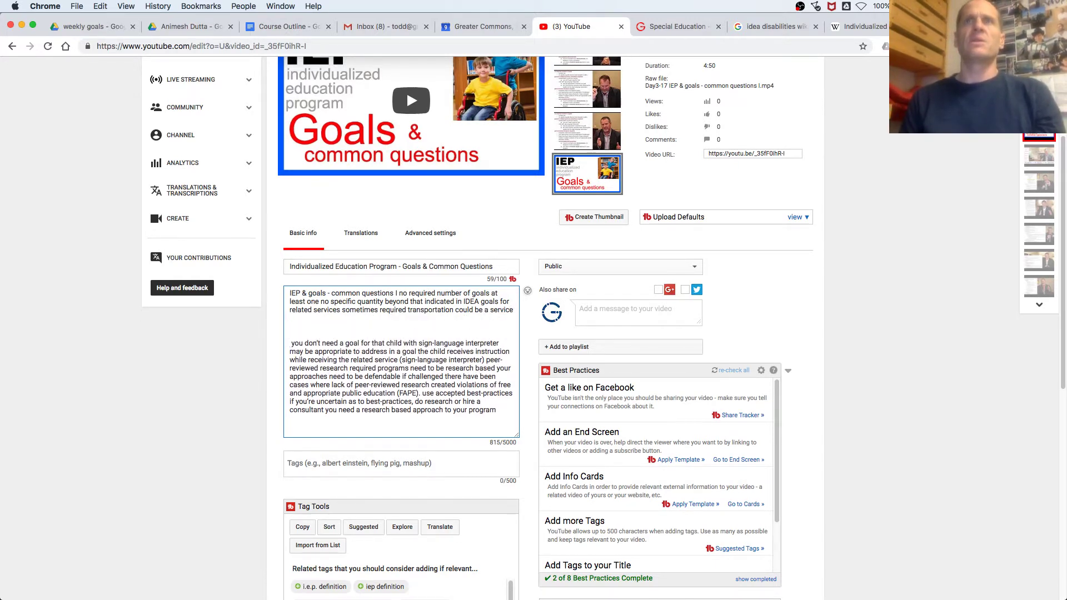
click(680, 28)
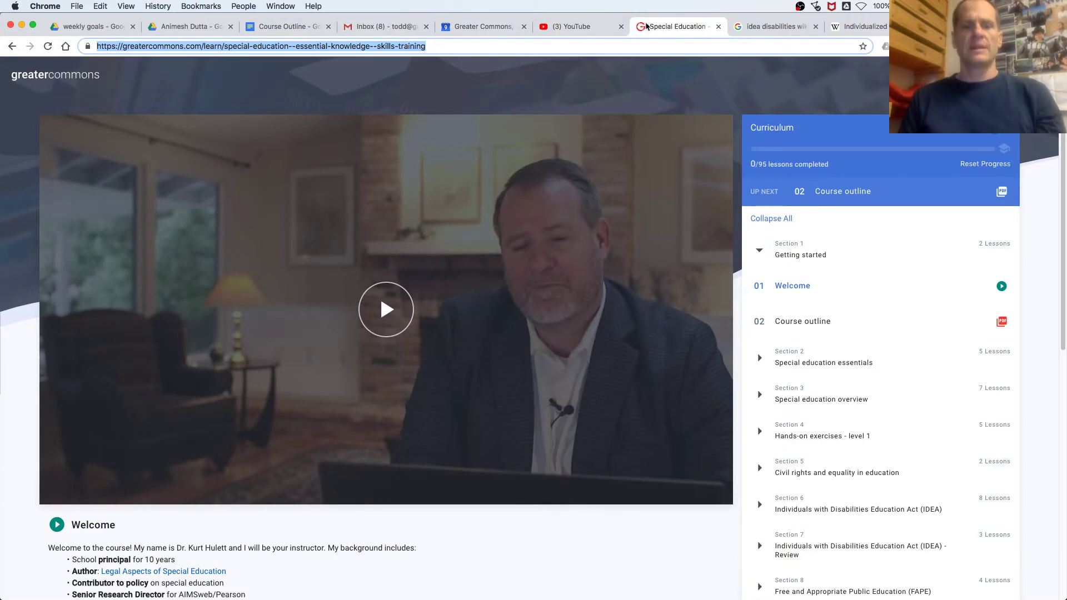
click(580, 27)
key(super+v)
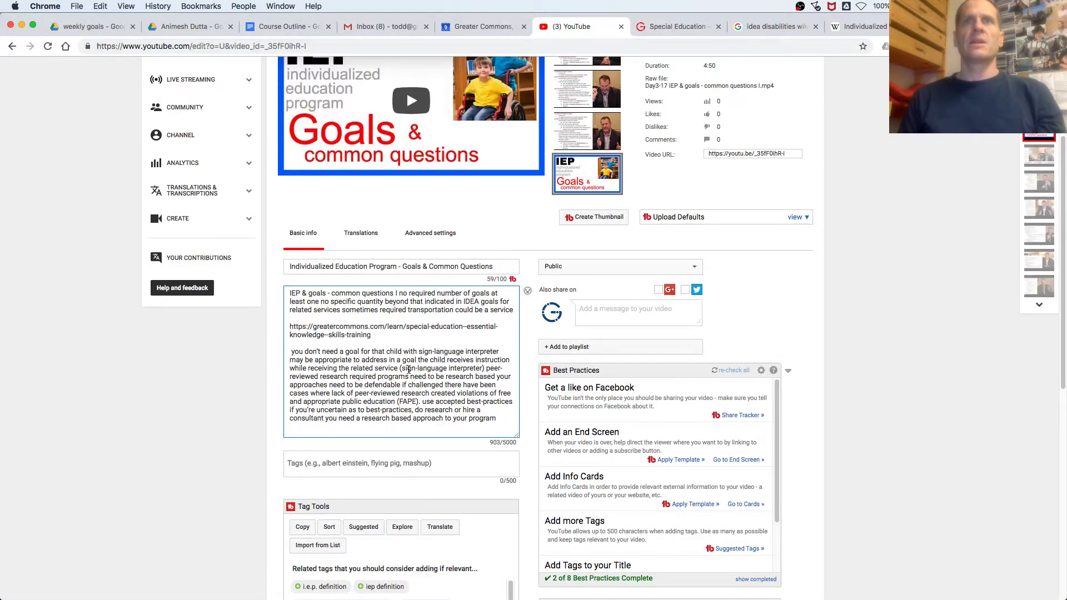
scroll(408, 369, down, 1)
scroll(401, 379, down, 1)
scroll(391, 391, down, 1)
scroll(381, 408, down, 1)
scroll(380, 408, down, 1)
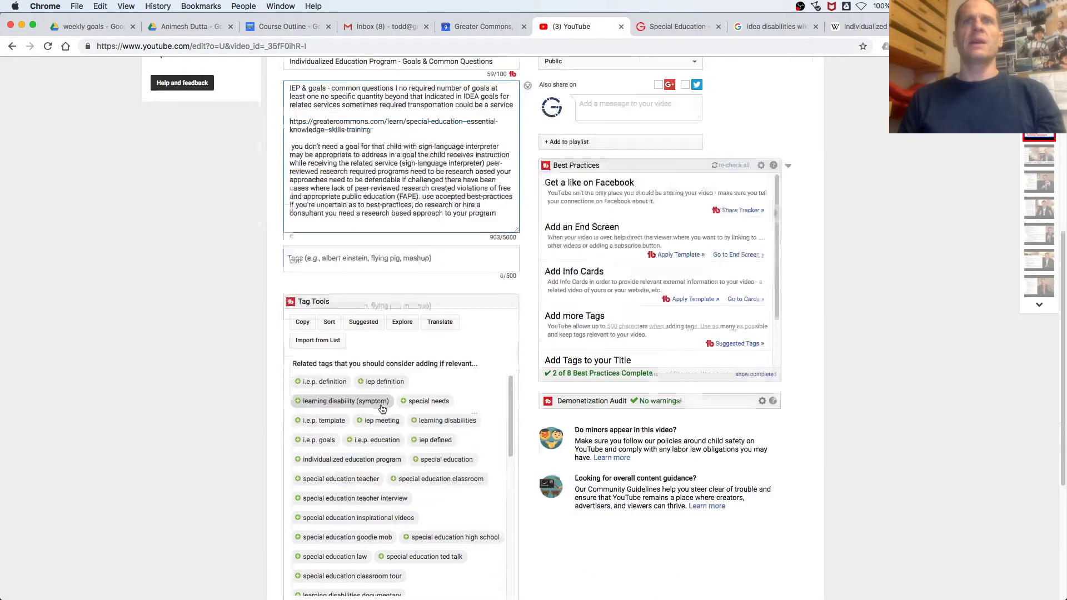
Step: Add TubeBuddy suggested tags: i.e.p. definition, iep definition, learning disability, special needs, i.e.p. template, iep meeting, learning disabilities, i.e.p. education, i.e.p. goals, individualized education program
click(326, 382)
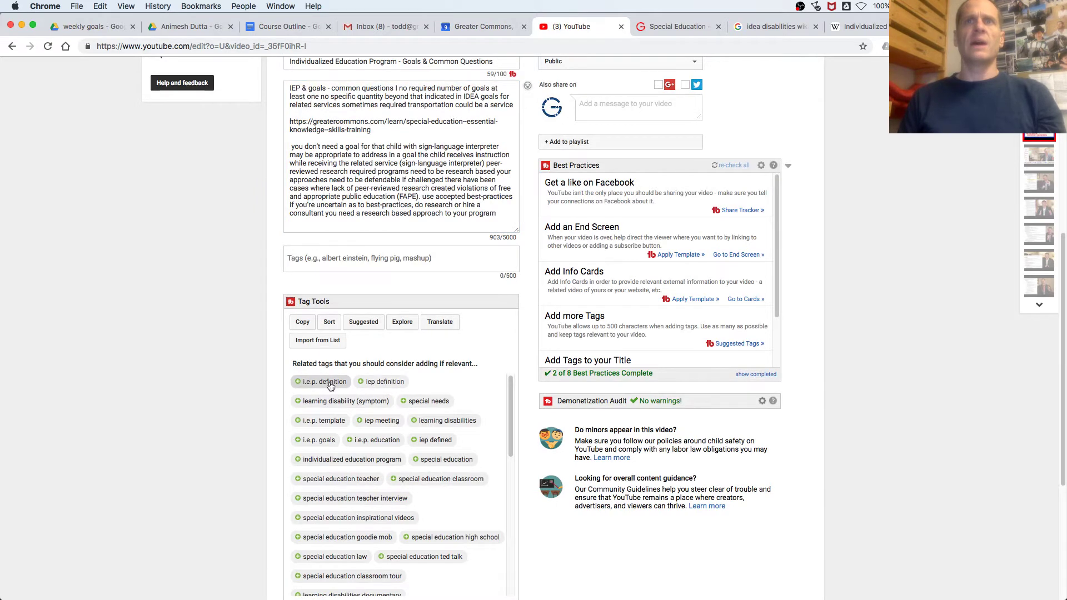
click(389, 382)
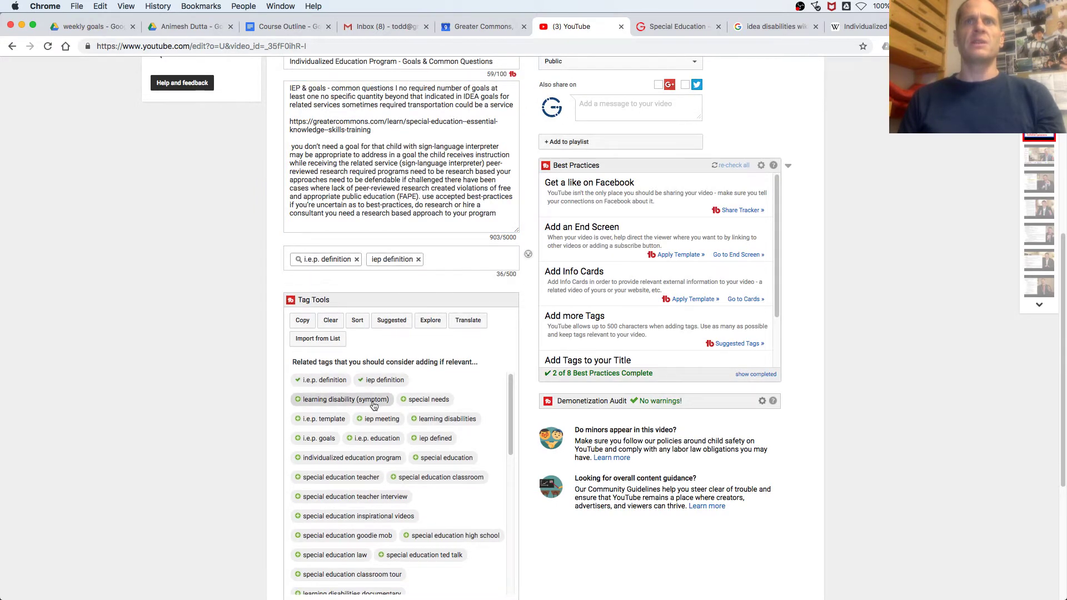
click(367, 400)
click(417, 419)
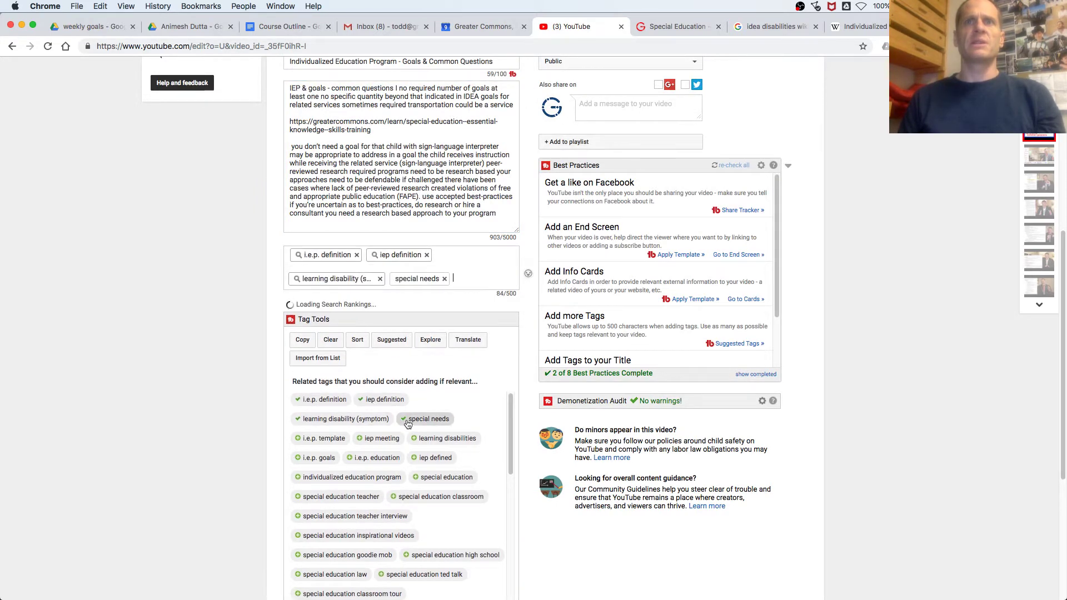
click(321, 437)
click(386, 458)
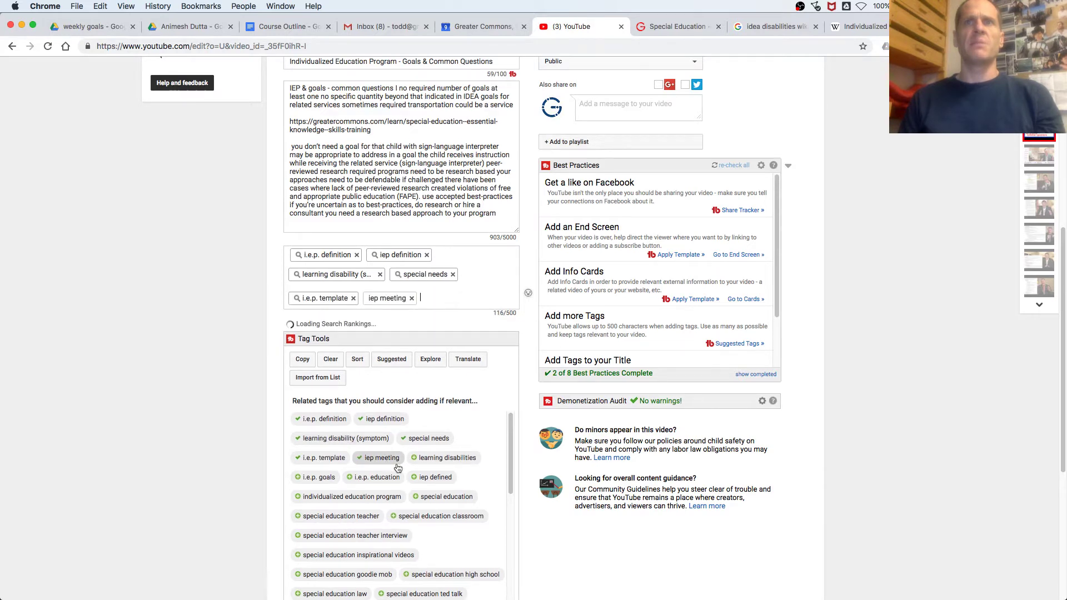
click(443, 457)
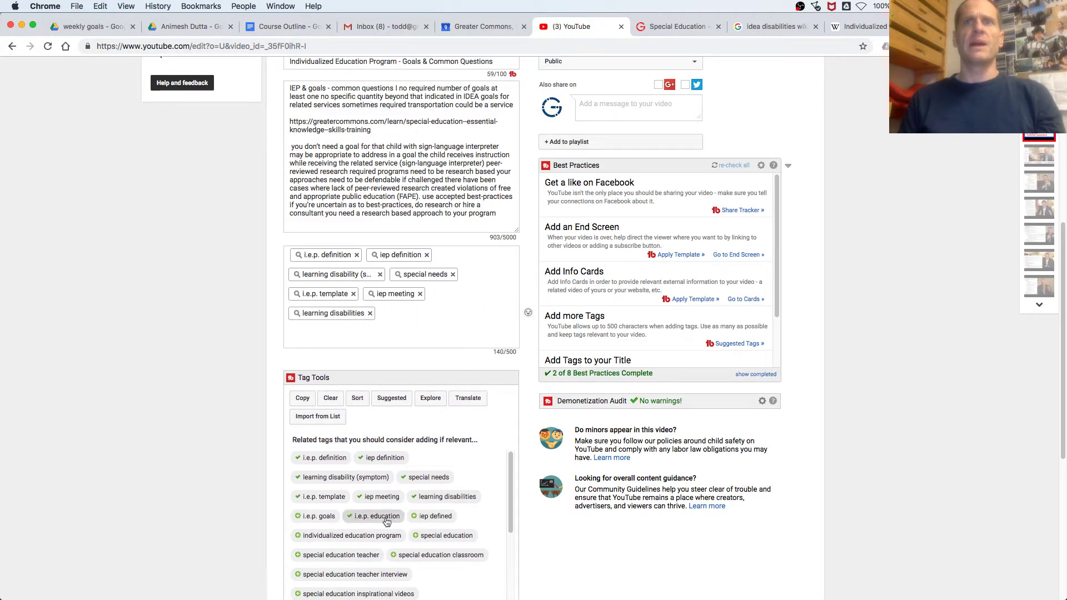
click(325, 497)
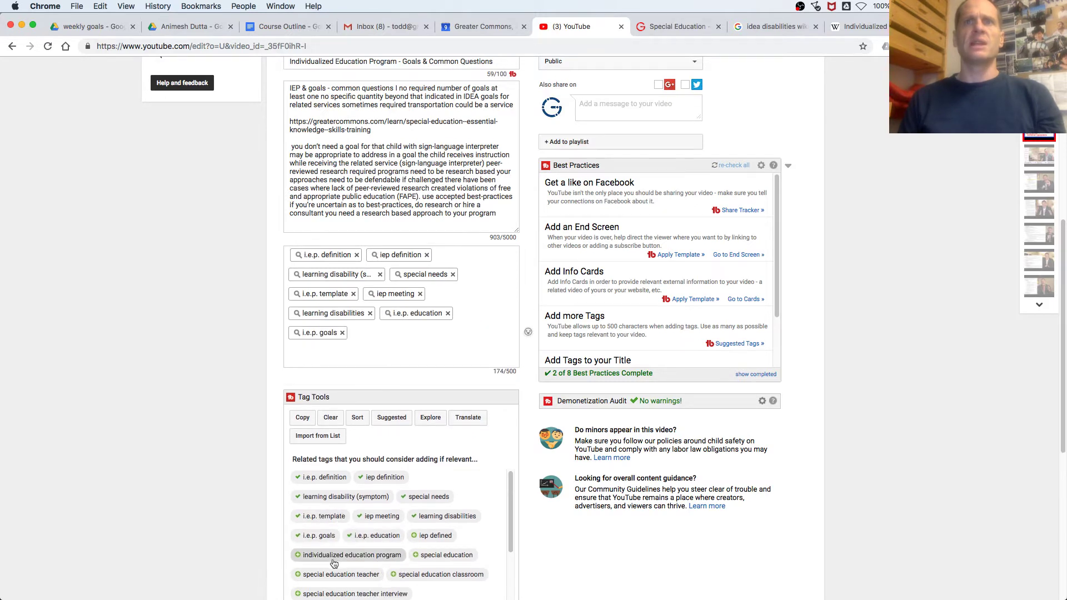
click(332, 555)
scroll(248, 540, down, 3)
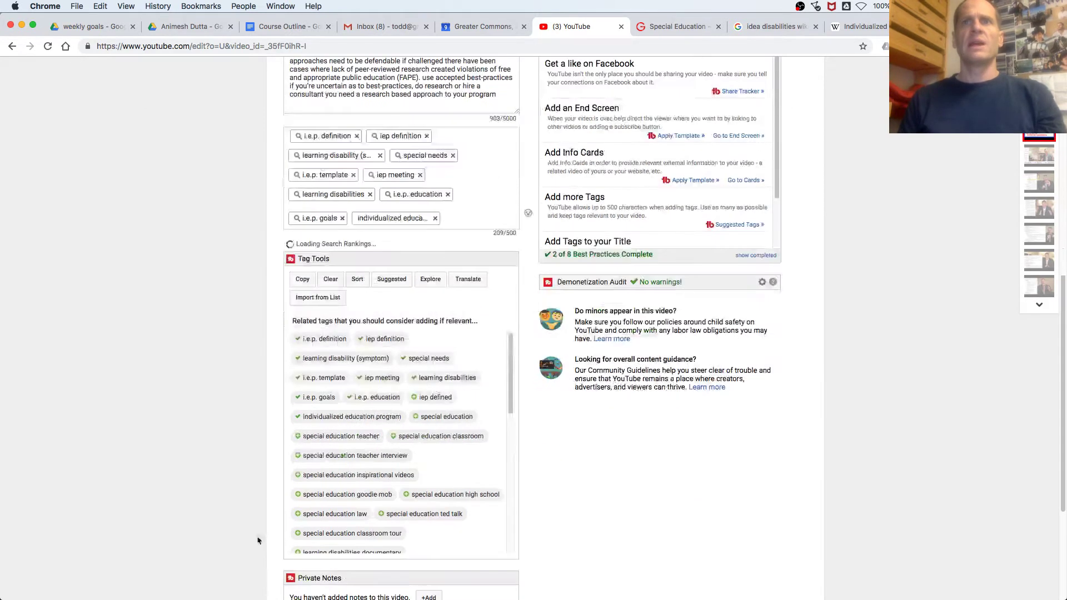
Step: Use Tag Explorer on 'individualized education program' to insert iep, special education, idea, accommodations, inclusion and iep meeting
click(391, 216)
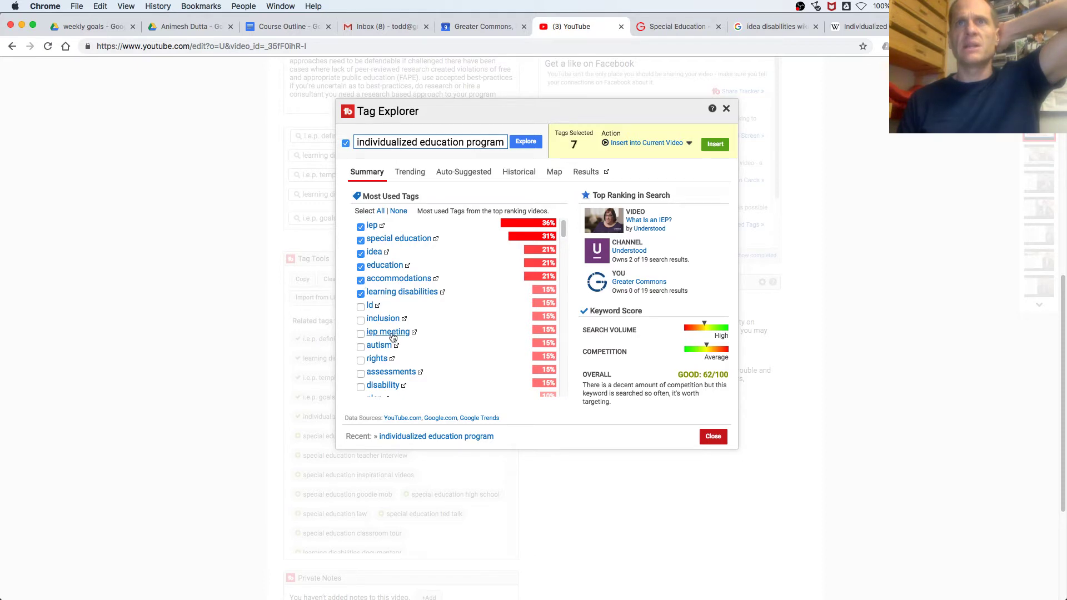
click(360, 333)
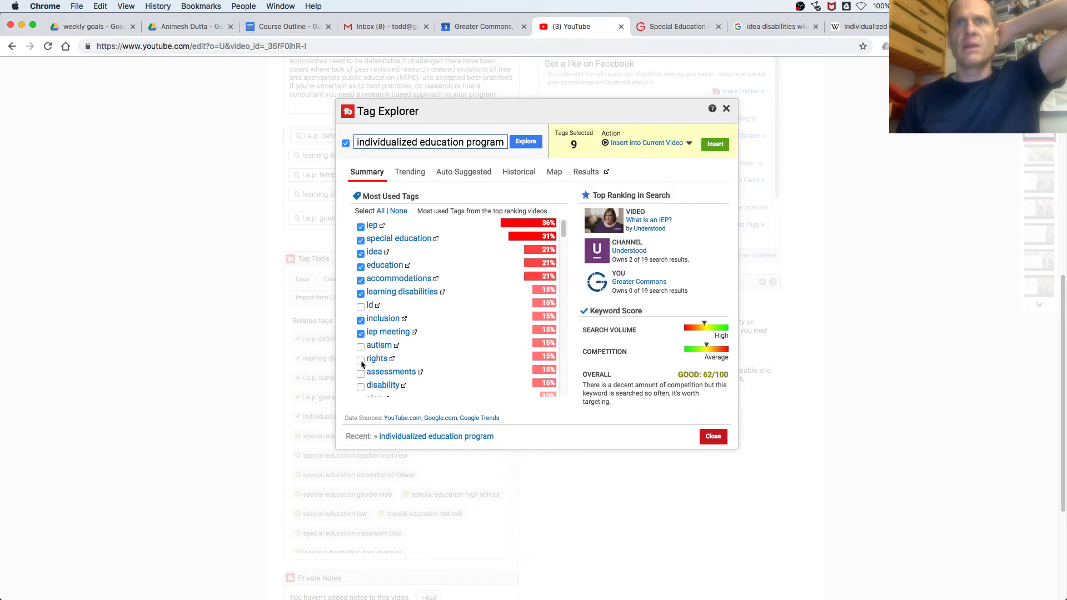
click(718, 145)
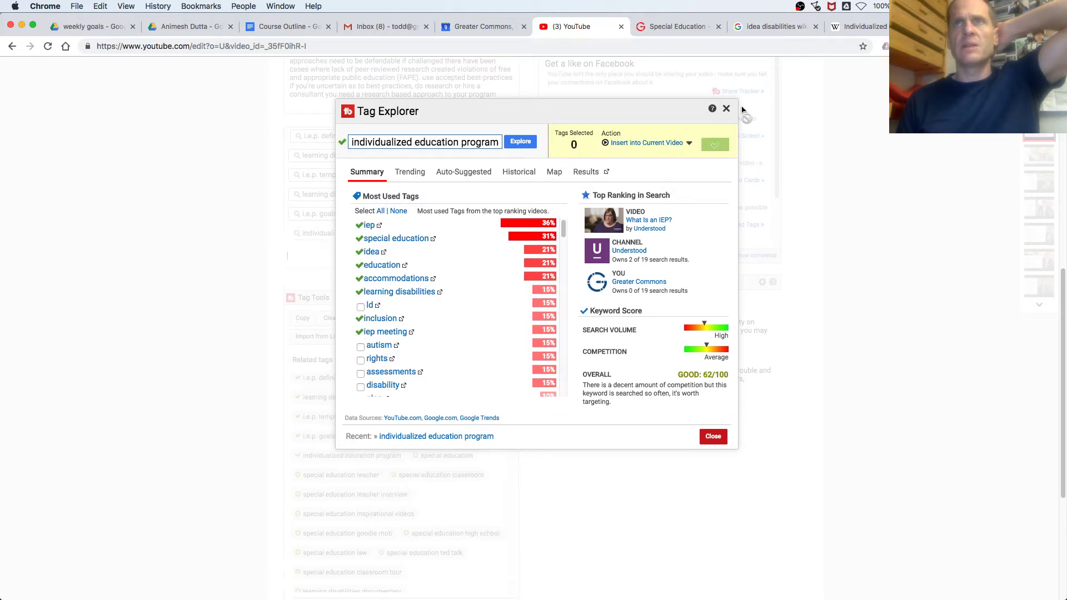
click(726, 109)
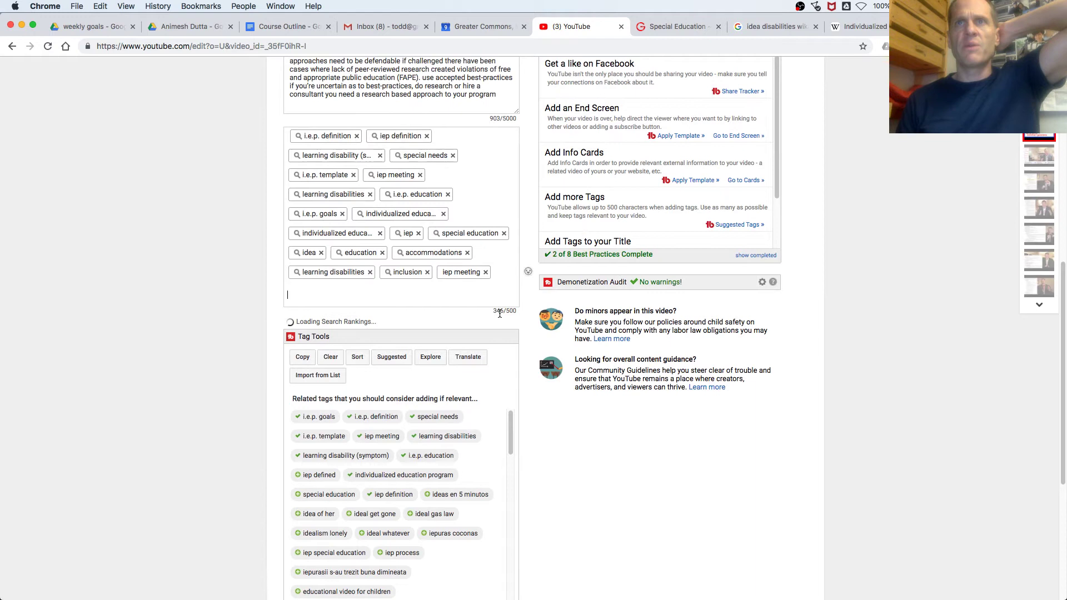
scroll(258, 391, down, 2)
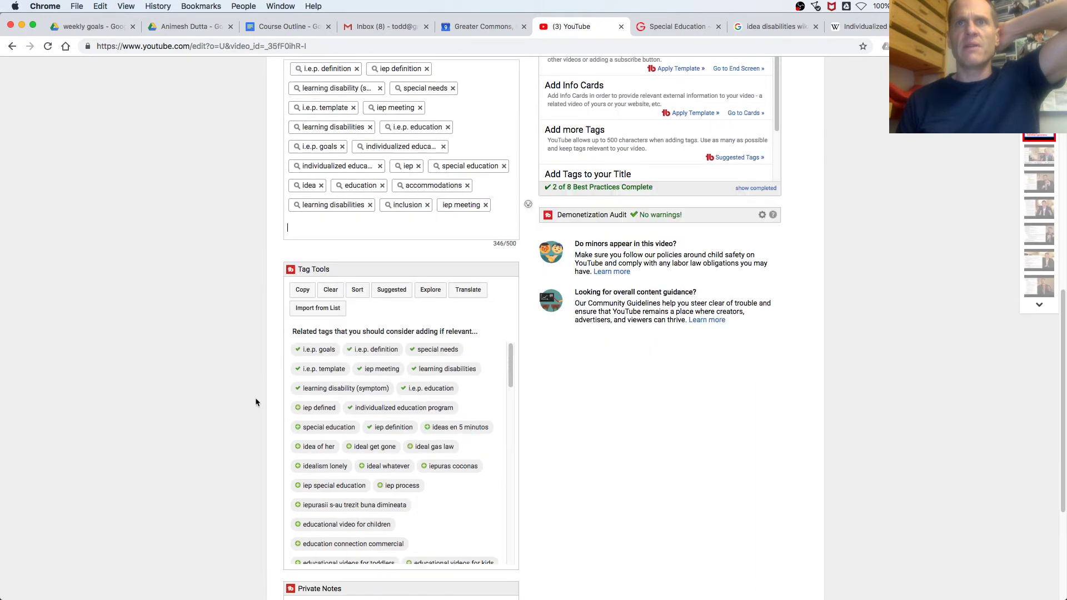
Step: Add iep defined, iep special education, iep process, accommodations vs modifications, accommodations for students with disabilities and iep education, reaching 496/500 characters
click(310, 408)
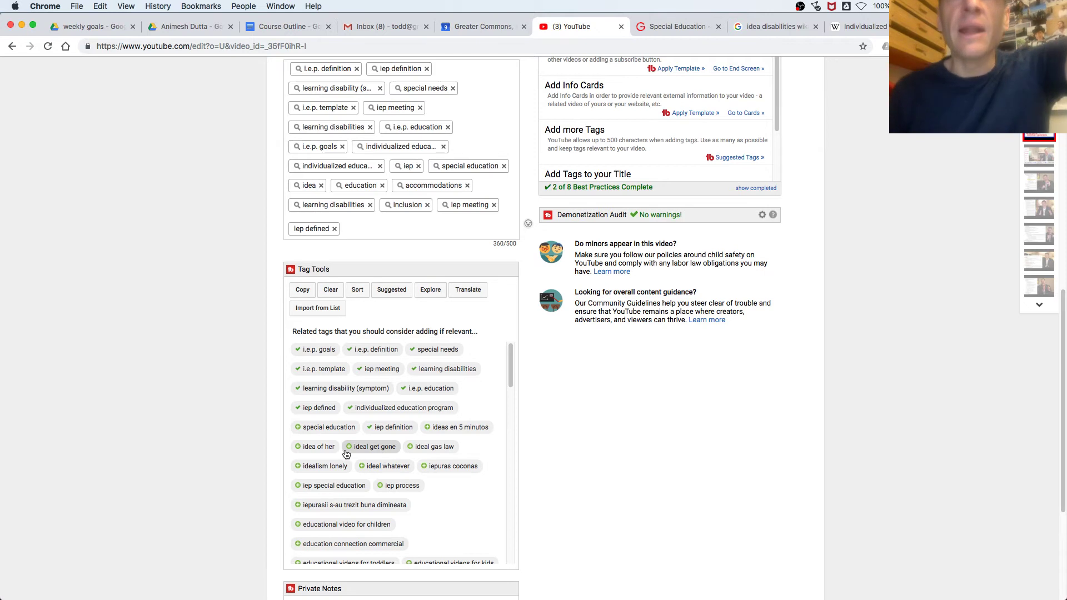
click(341, 485)
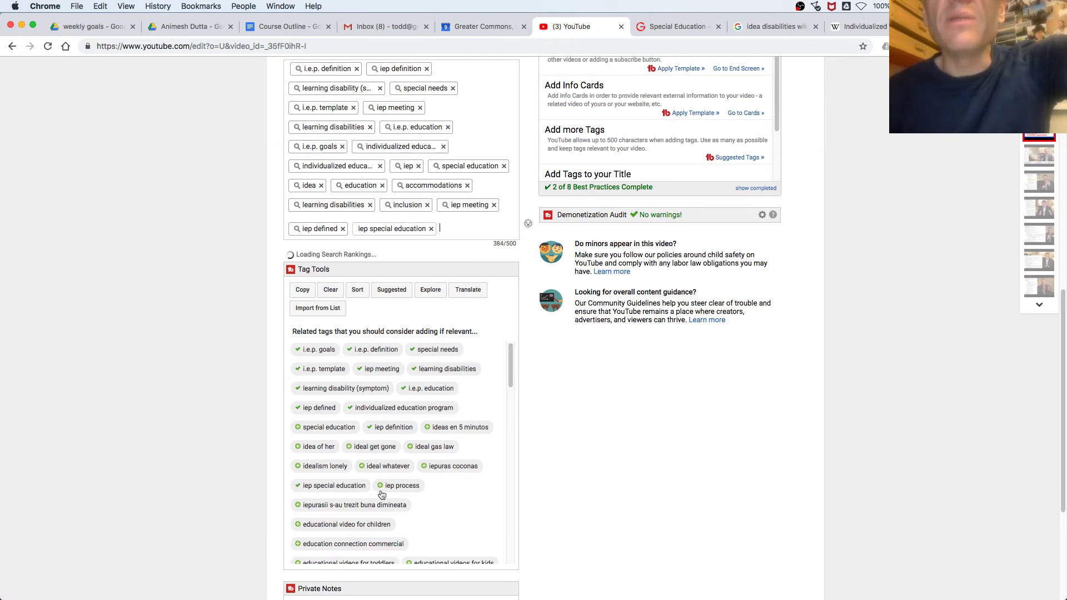
click(385, 485)
scroll(385, 488, down, 1)
scroll(434, 487, down, 2)
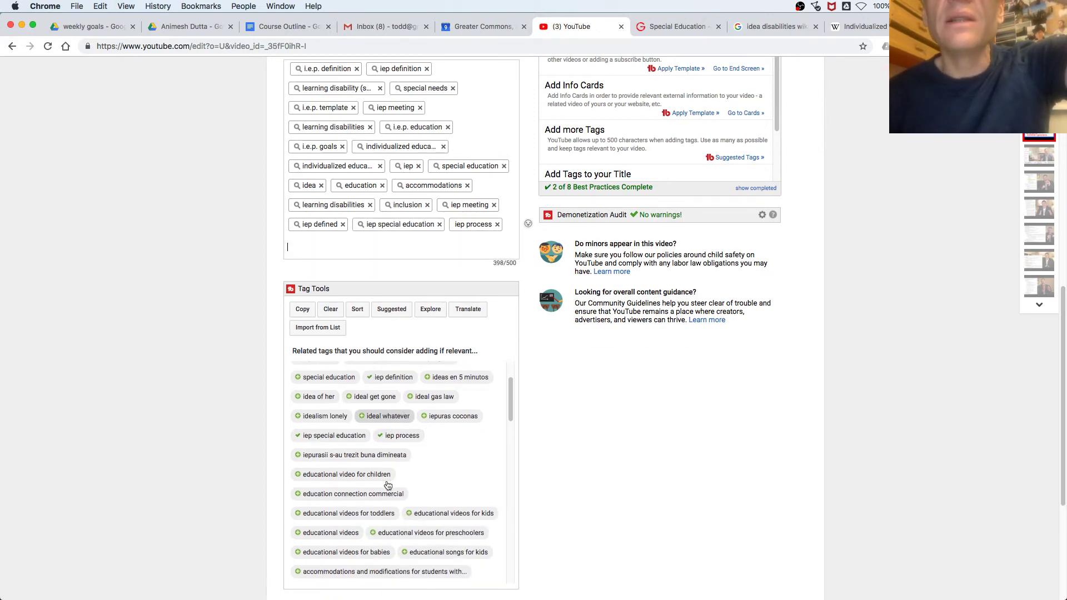
scroll(483, 487, down, 2)
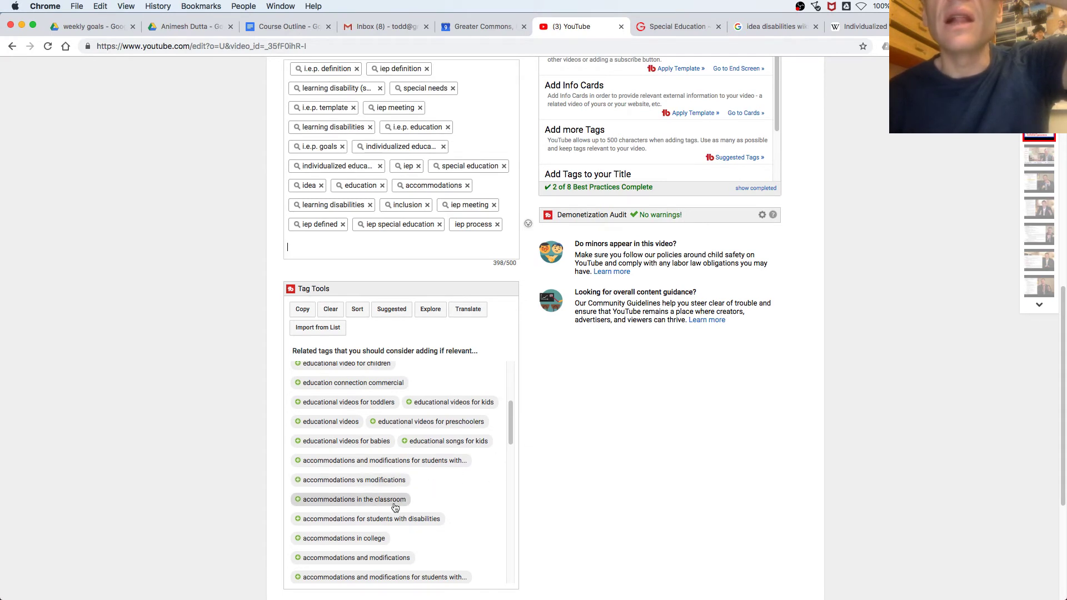
click(398, 484)
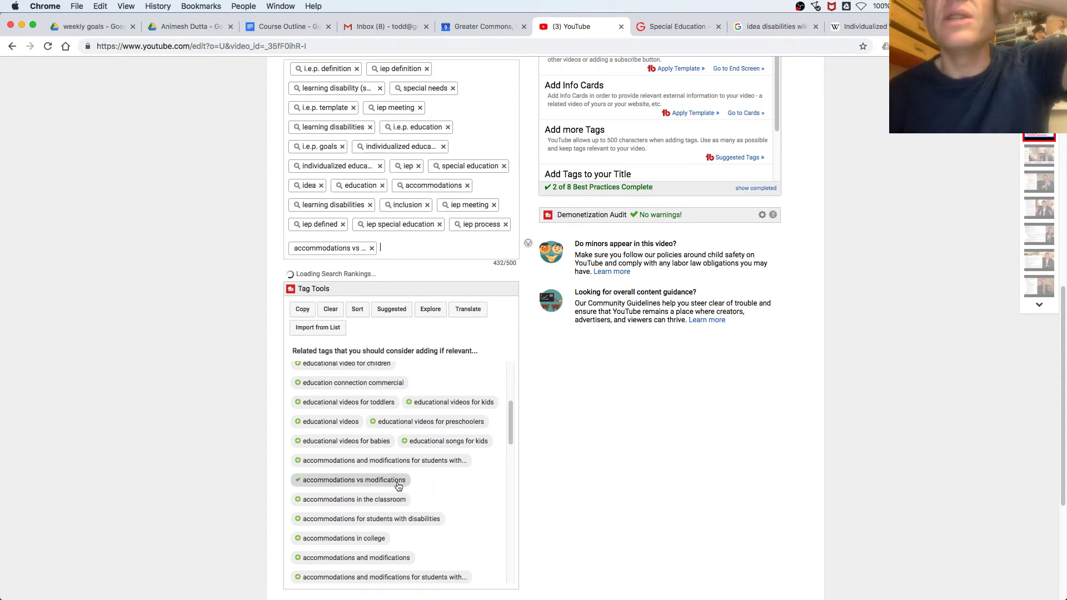
click(393, 519)
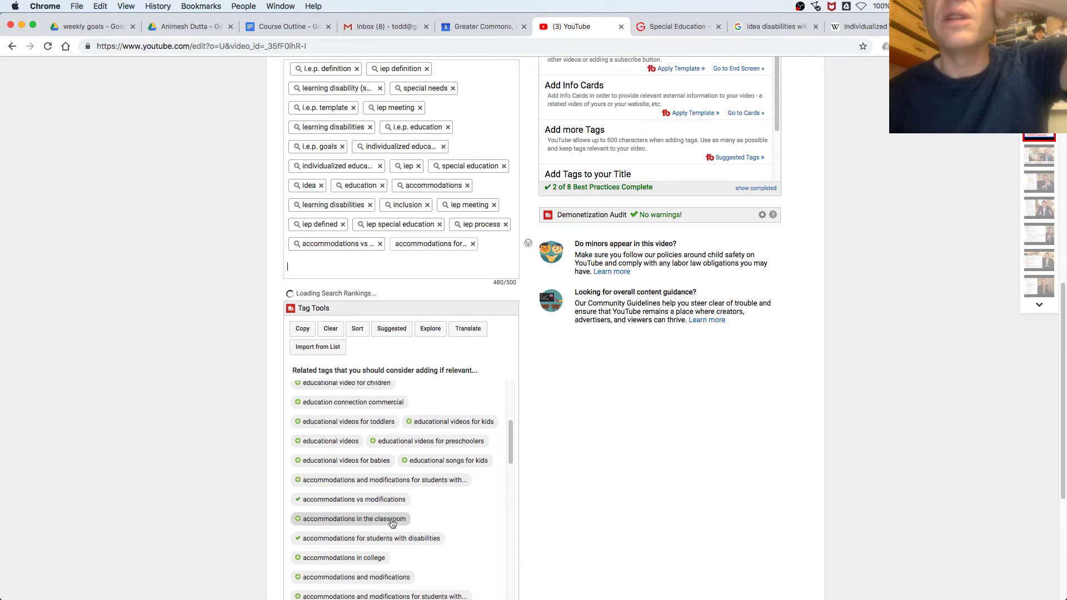
scroll(427, 518, down, 2)
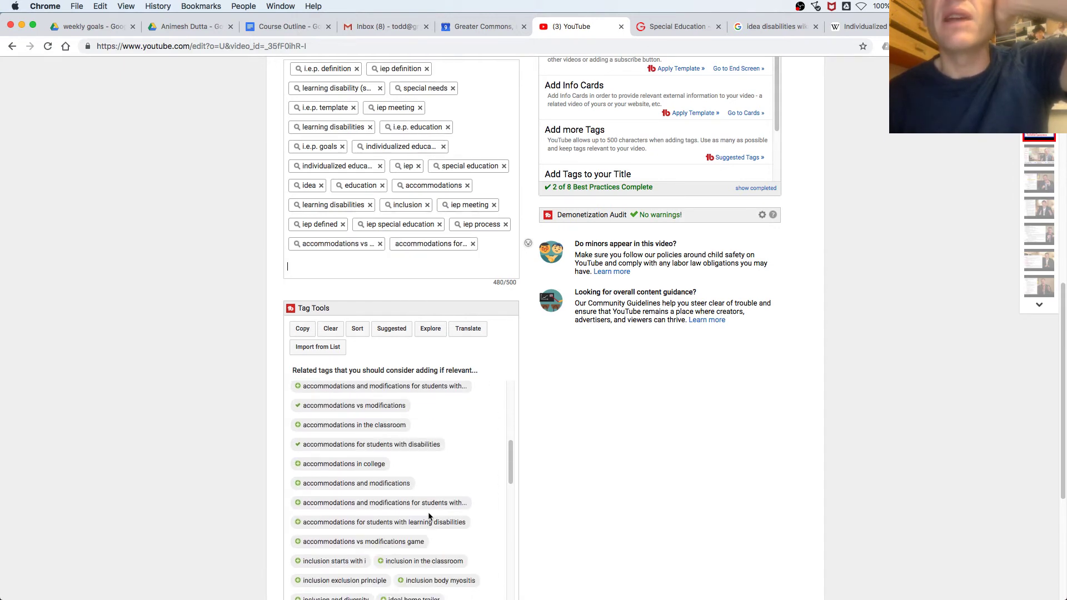
scroll(428, 512, down, 2)
scroll(428, 511, down, 1)
scroll(428, 512, down, 2)
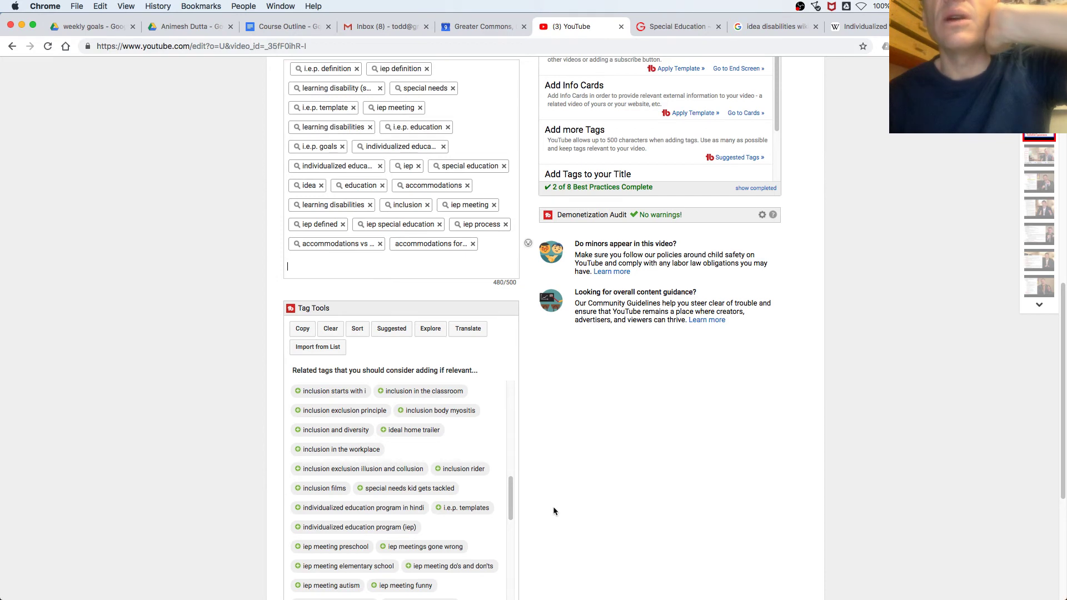
scroll(552, 510, down, 2)
scroll(548, 505, down, 1)
scroll(545, 505, up, 1)
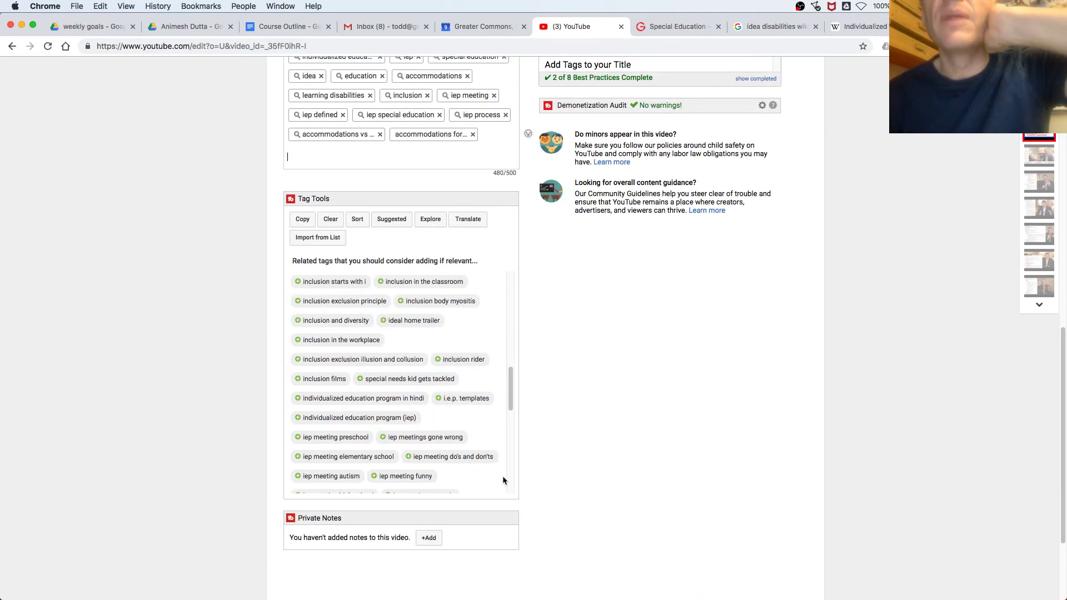
scroll(432, 441, down, 2)
scroll(432, 441, down, 1)
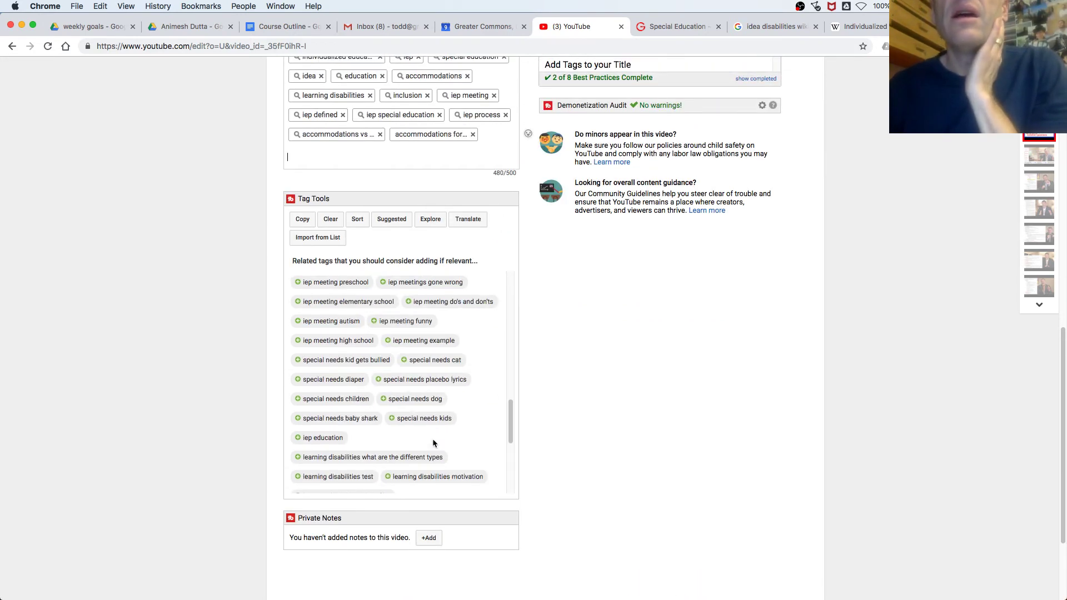
click(330, 438)
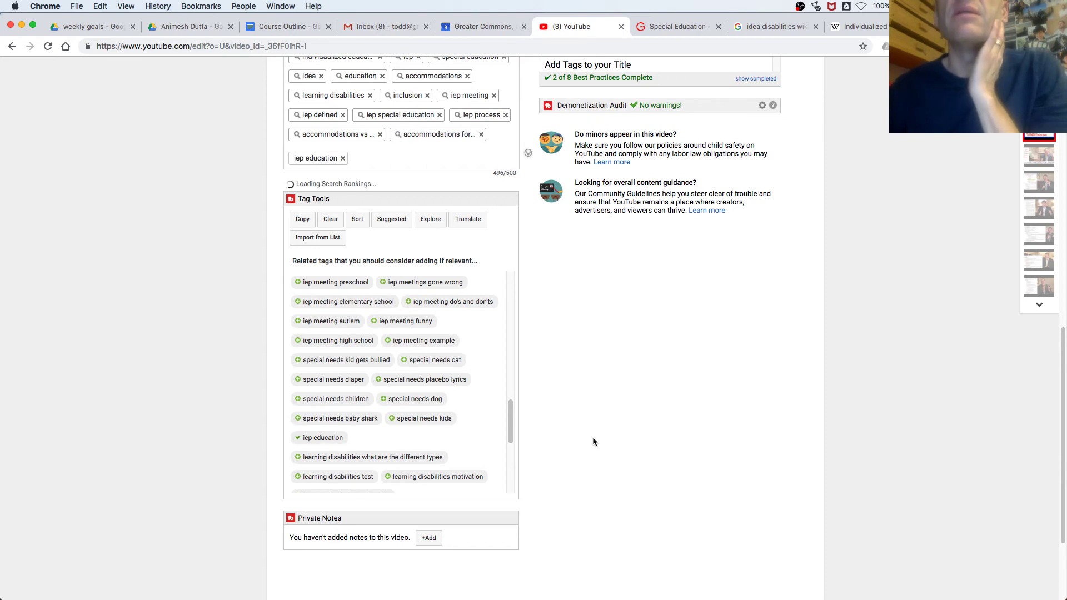
scroll(592, 436, up, 3)
scroll(575, 400, up, 3)
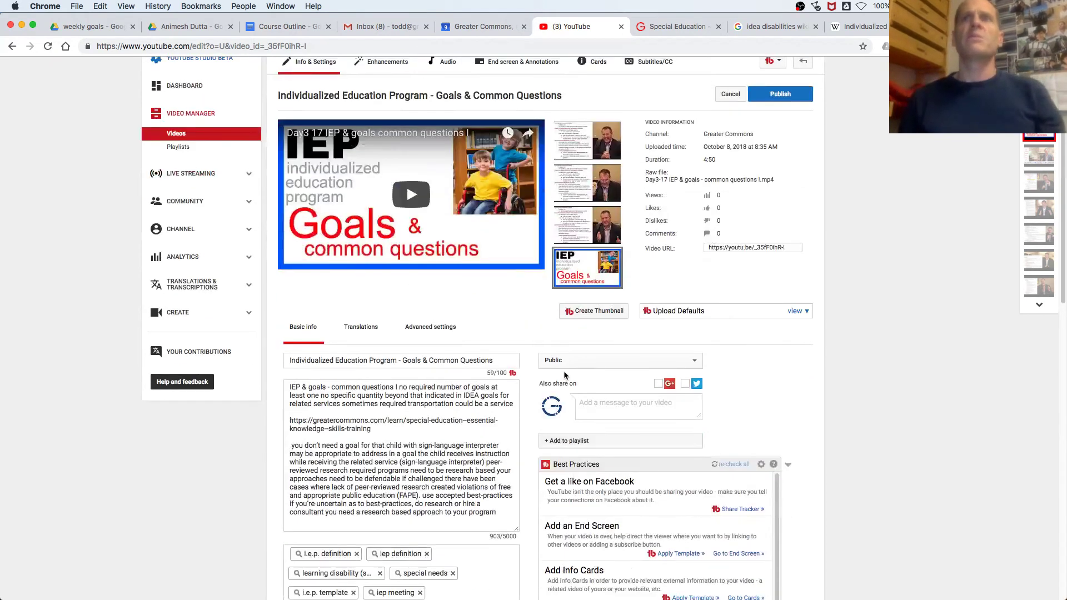
scroll(563, 371, up, 2)
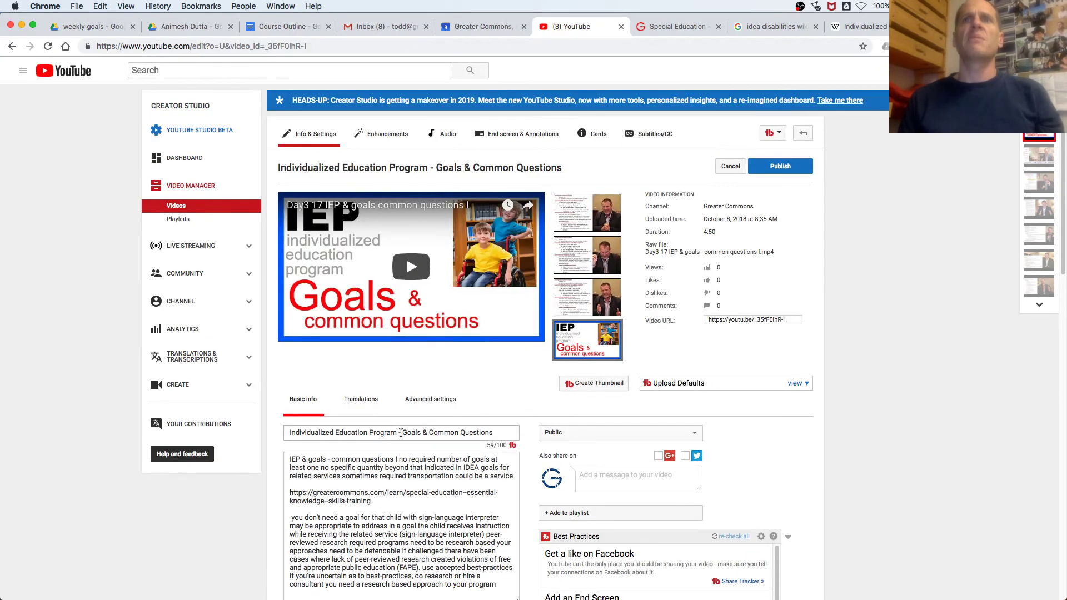
scroll(400, 432, down, 5)
scroll(407, 417, up, 5)
Step: Publish the IEP Goals video with its finished title, description and tags
click(408, 400)
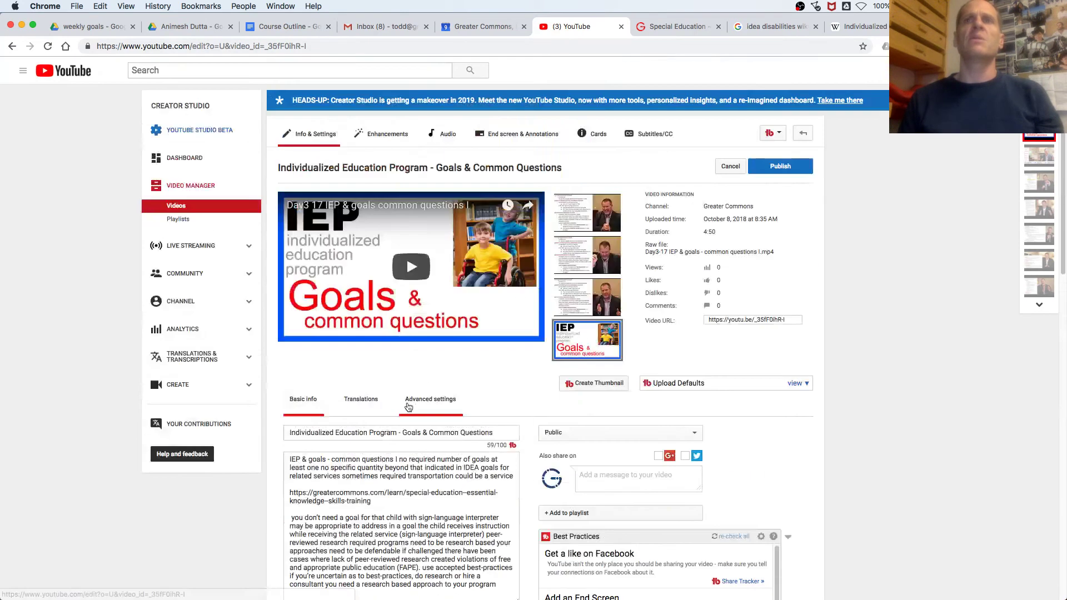
click(776, 170)
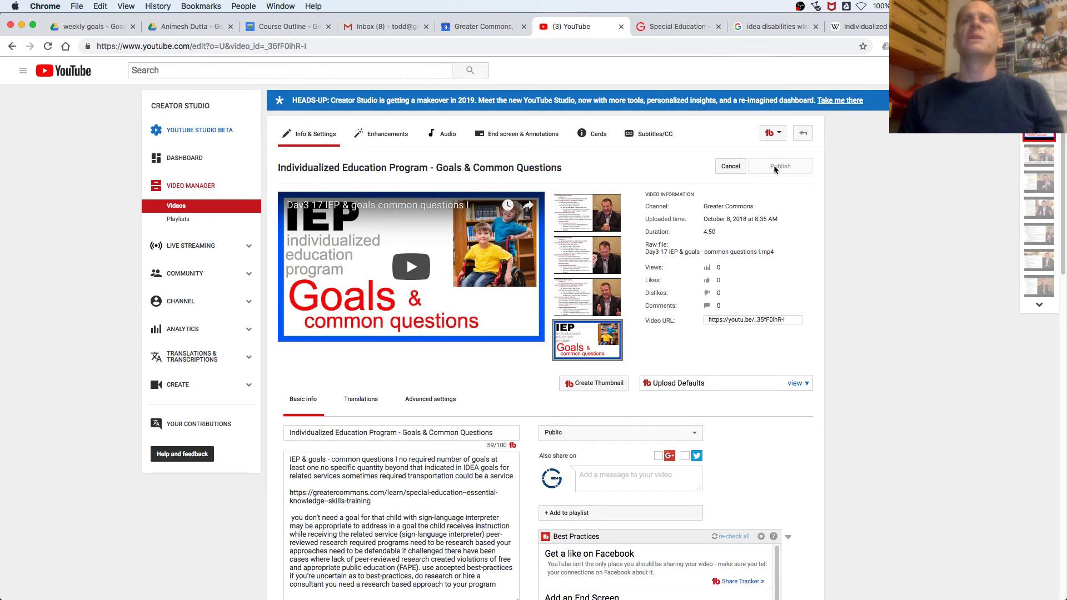